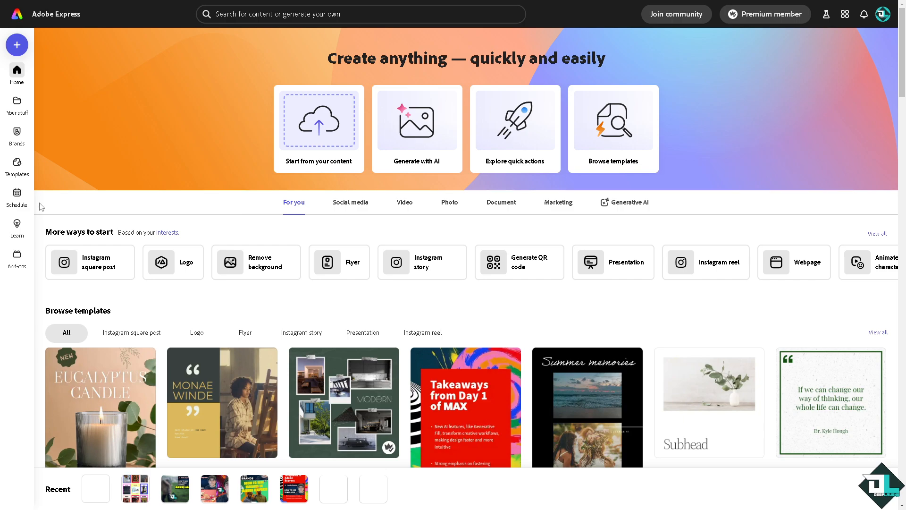
Search the template library for "SOCIAL MEDIA".
left_click(17, 166)
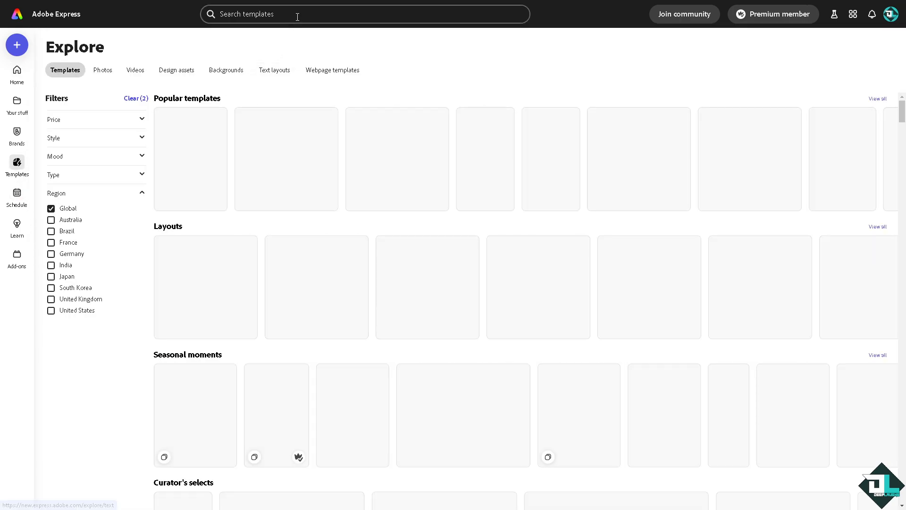
left_click(297, 15)
type("sOCIA")
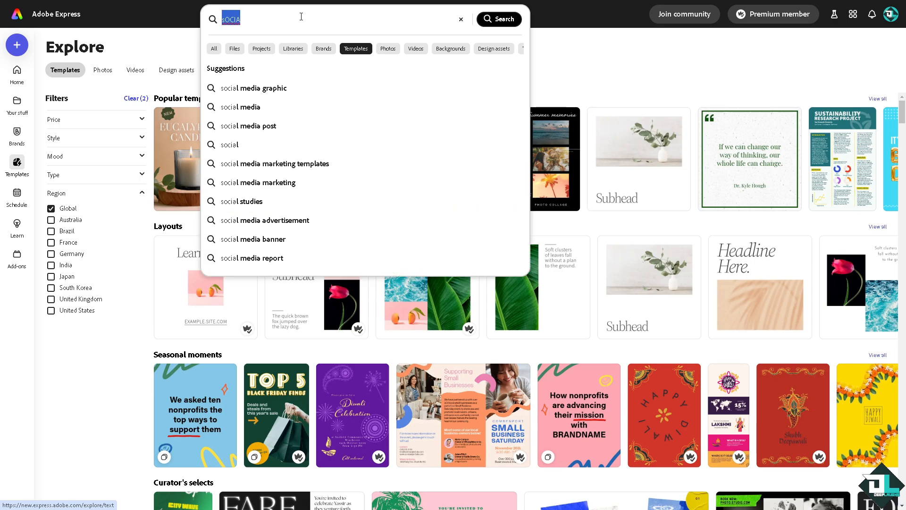
type("SDOP")
type("OCUIA")
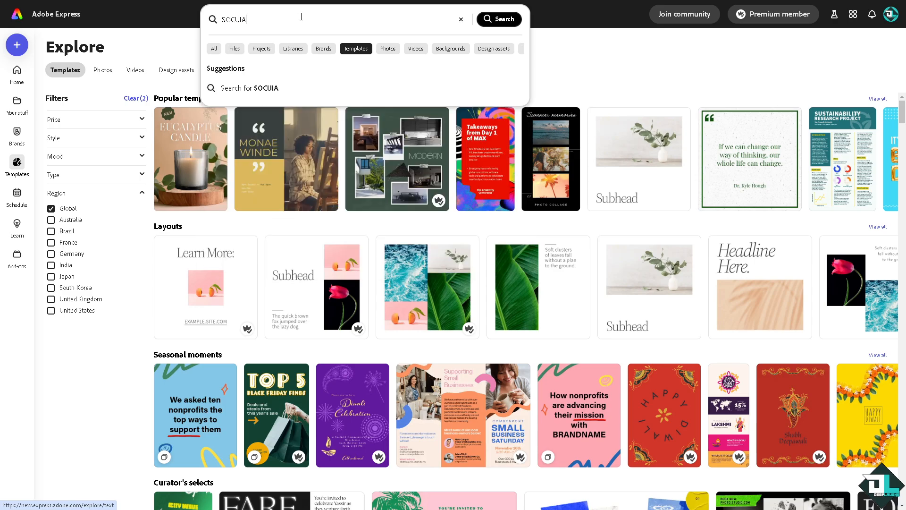
key("BackSpace")
type("IAL MEDIA")
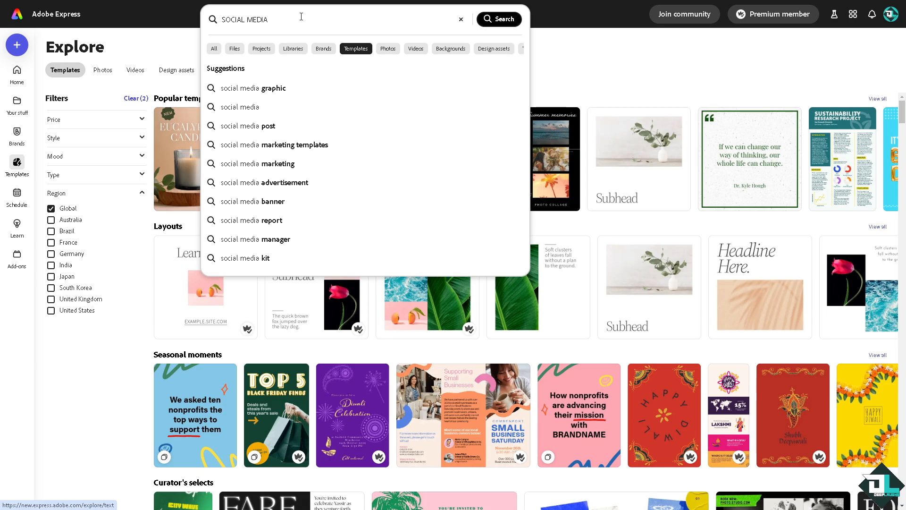
key("Return")
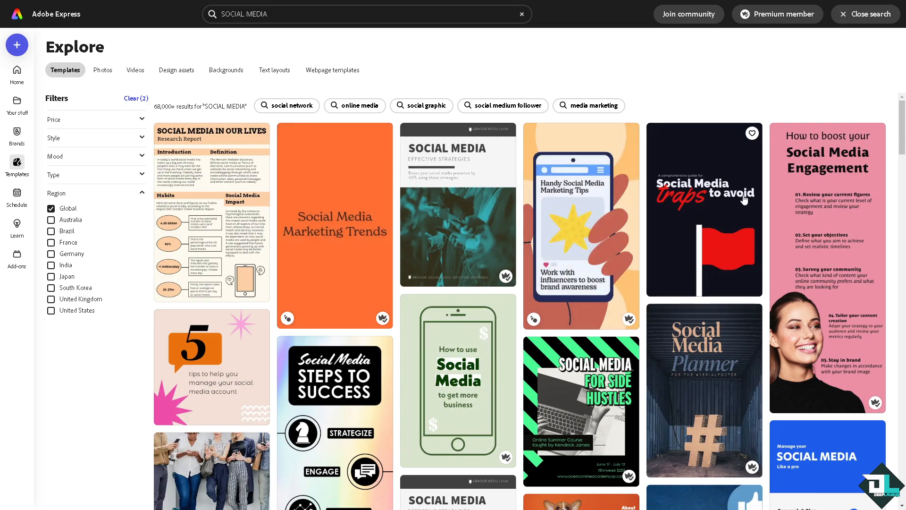
Browse the social media template results to compare the available designs.
scroll(754, 232, "down", 3)
scroll(571, 311, "down", 9)
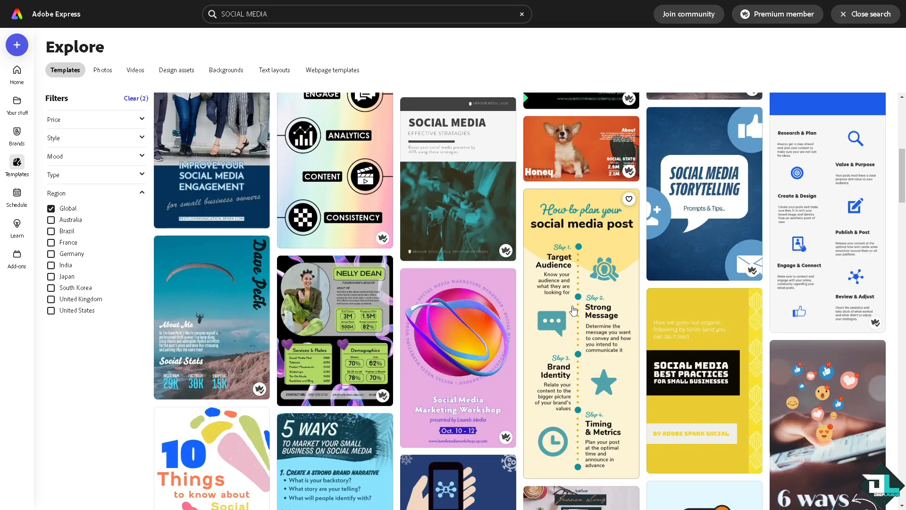
scroll(571, 311, "down", 3)
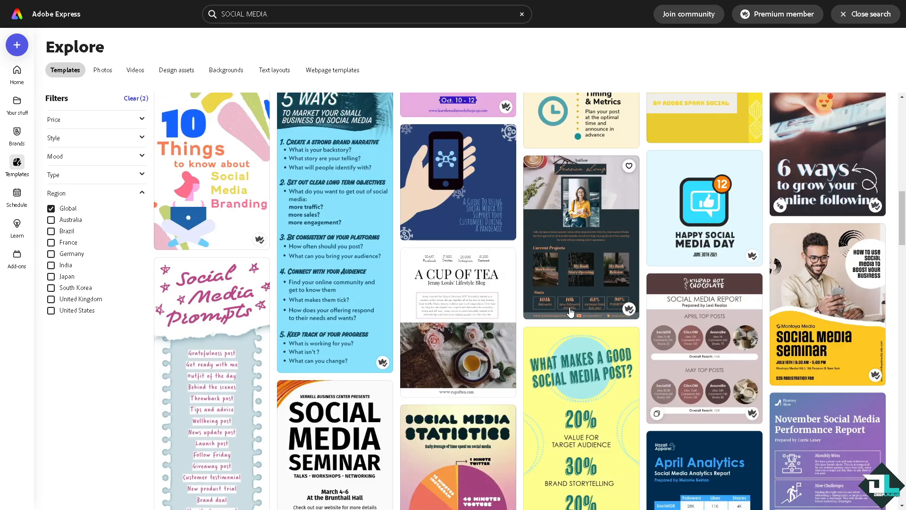
scroll(569, 313, "down", 10)
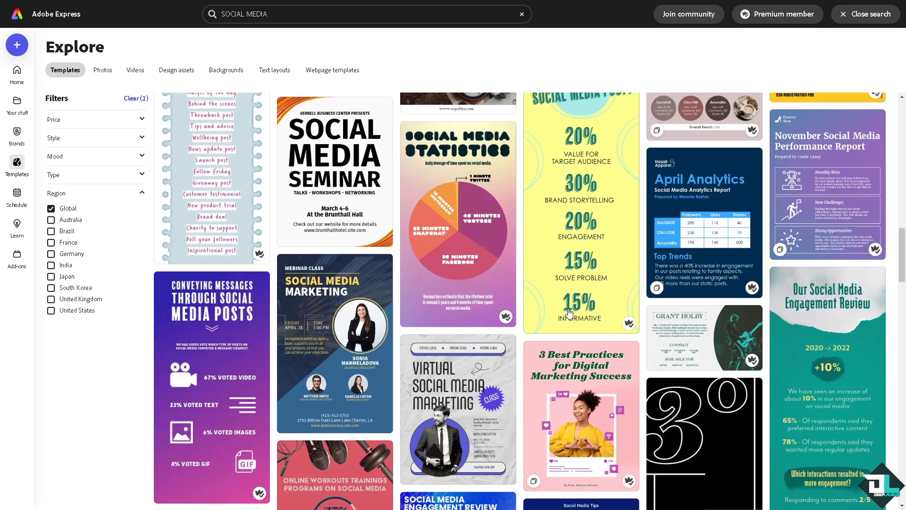
scroll(564, 313, "down", 8)
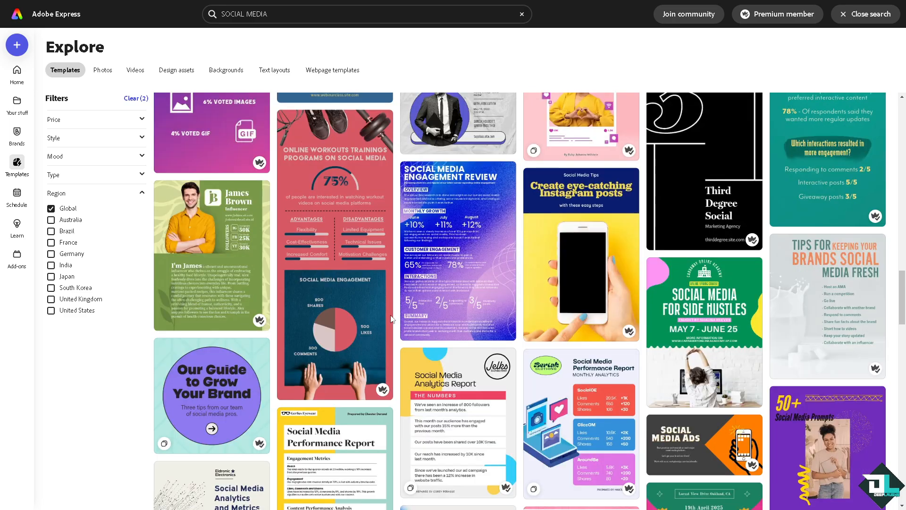
scroll(293, 321, "down", 15)
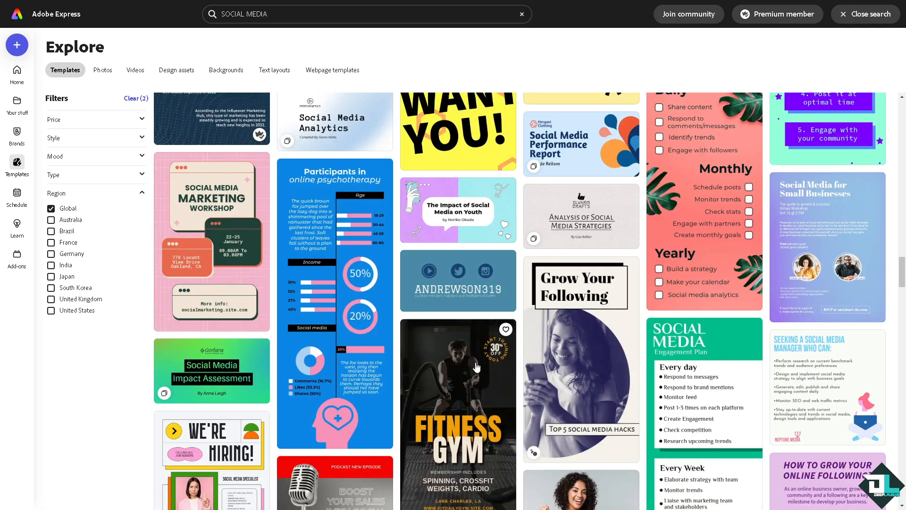
scroll(476, 367, "down", 2)
scroll(476, 366, "up", 10)
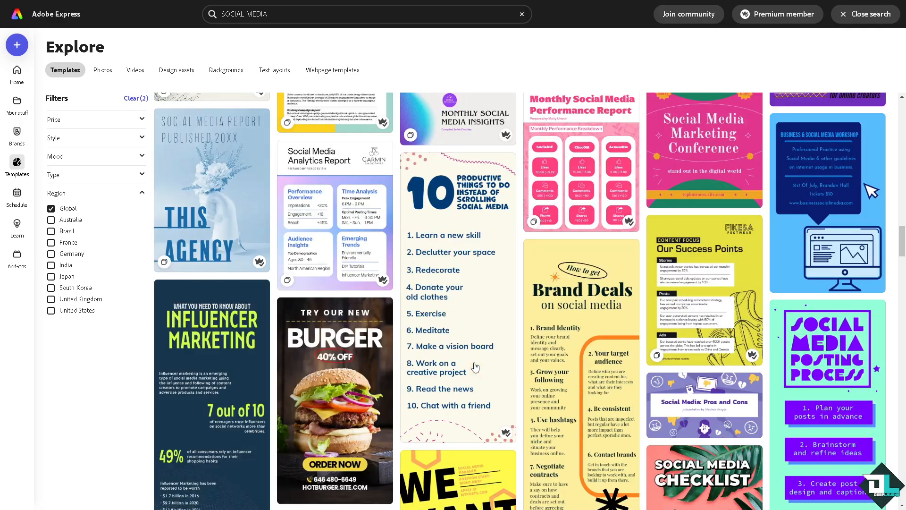
scroll(476, 367, "up", 20)
scroll(475, 367, "down", 3)
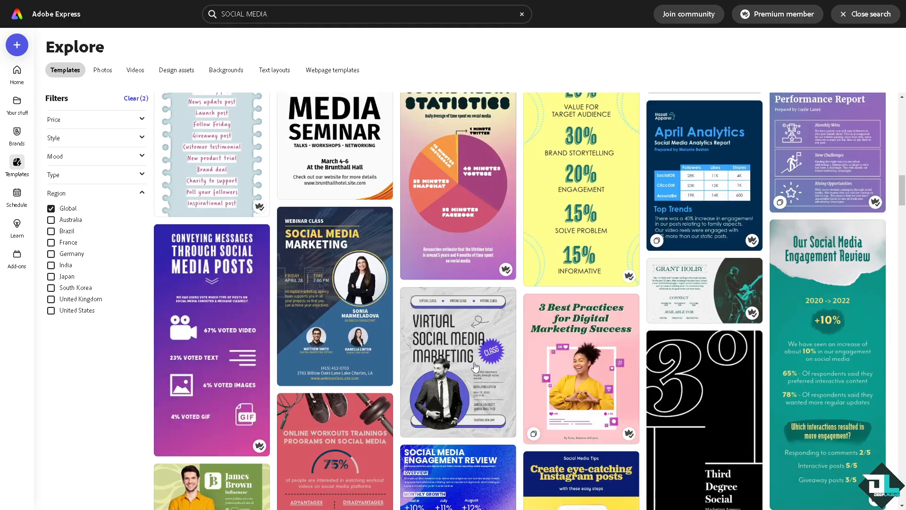
scroll(475, 366, "down", 3)
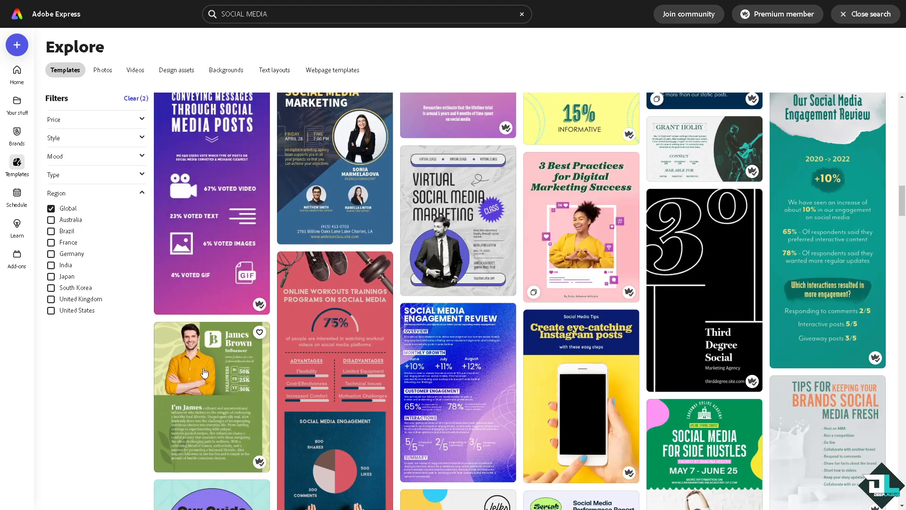
scroll(204, 373, "up", 15)
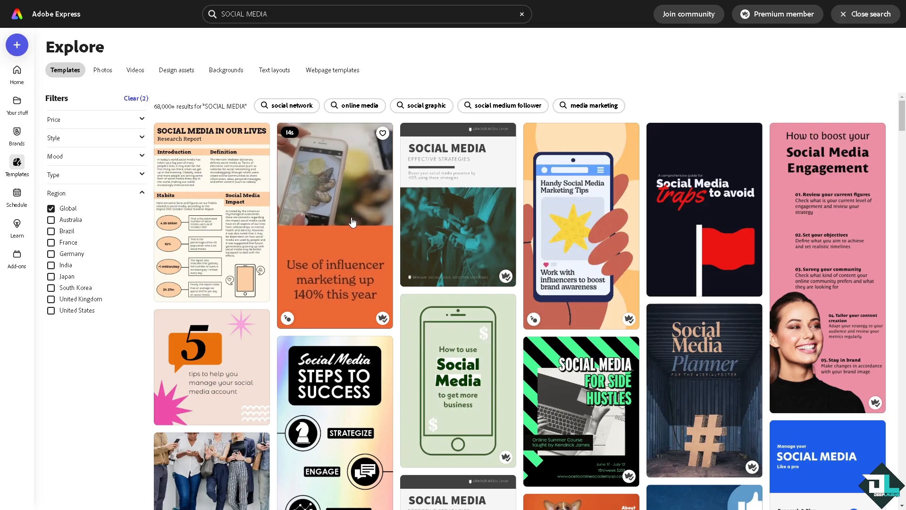
Start a customizable design from the "Orange Social Media Marketing Trends Mobile Video" template.
left_click(345, 206)
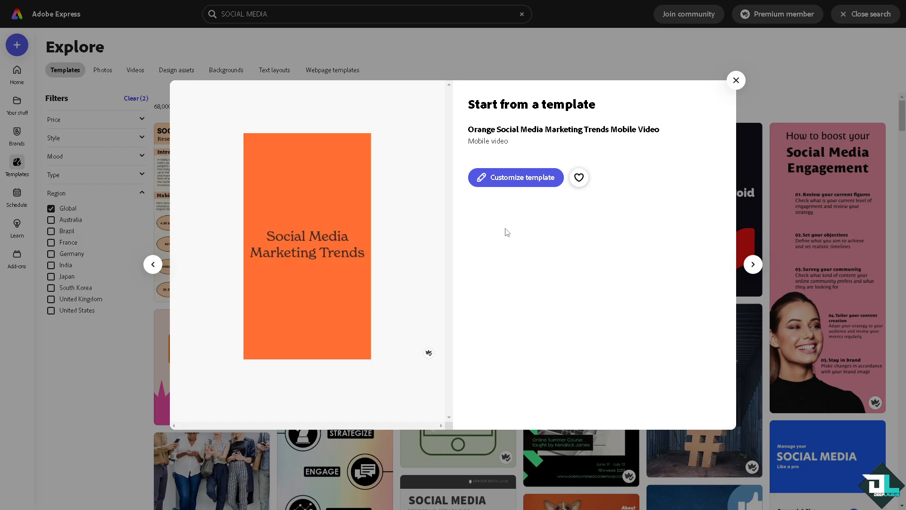
left_click(523, 179)
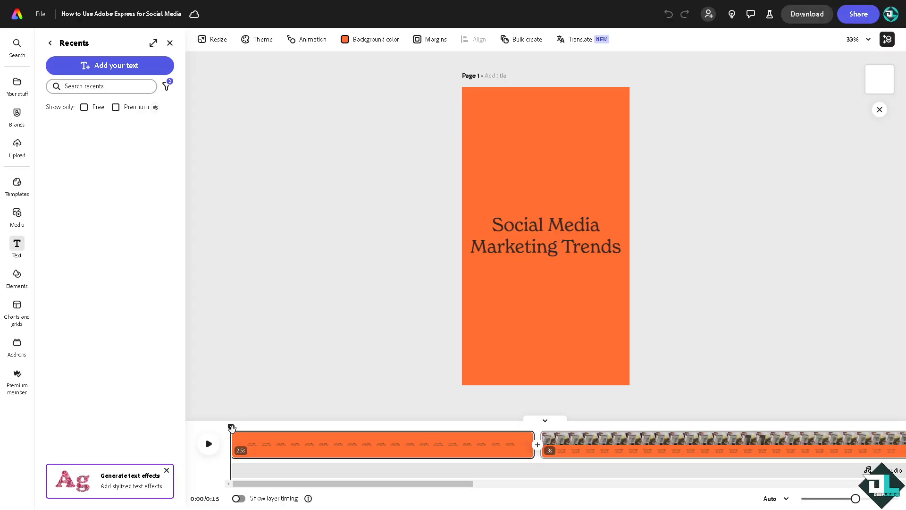
Replace the first scene's heading with "How to Use Adobe Express for Social Media" and preview the scene.
left_click_drag(231, 428, 291, 425)
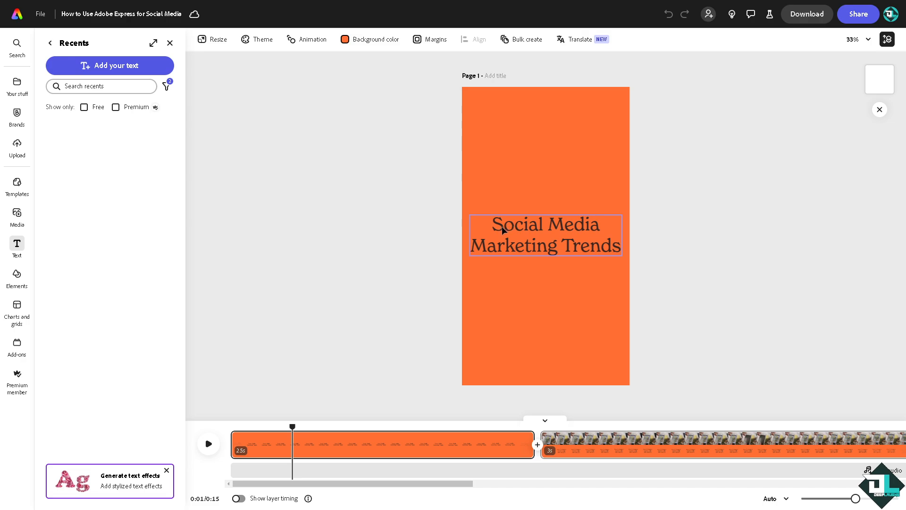
left_click(503, 230)
double_click(515, 232)
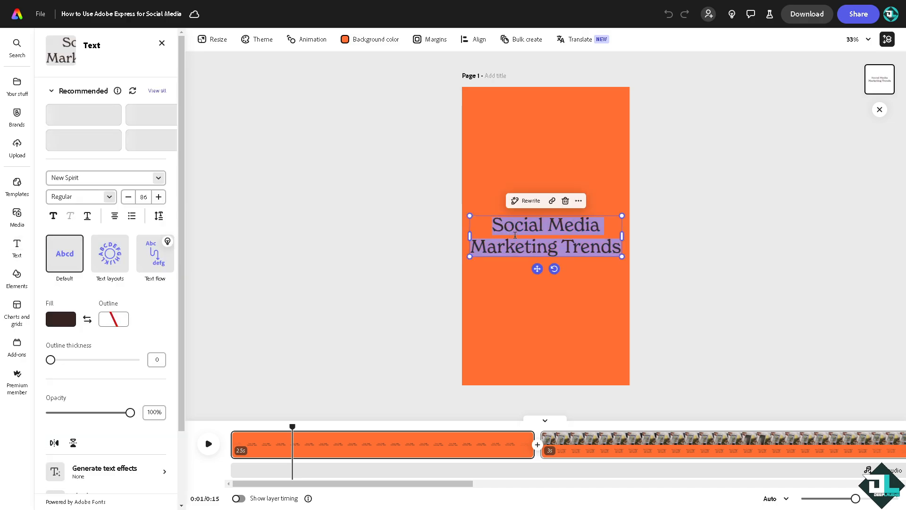
type("How to Use Adobe Express for Social Media")
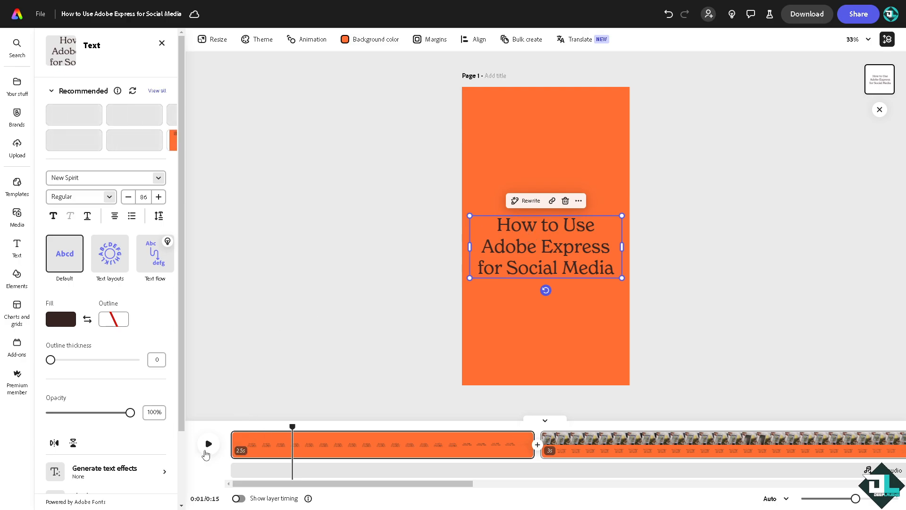
left_click(208, 449)
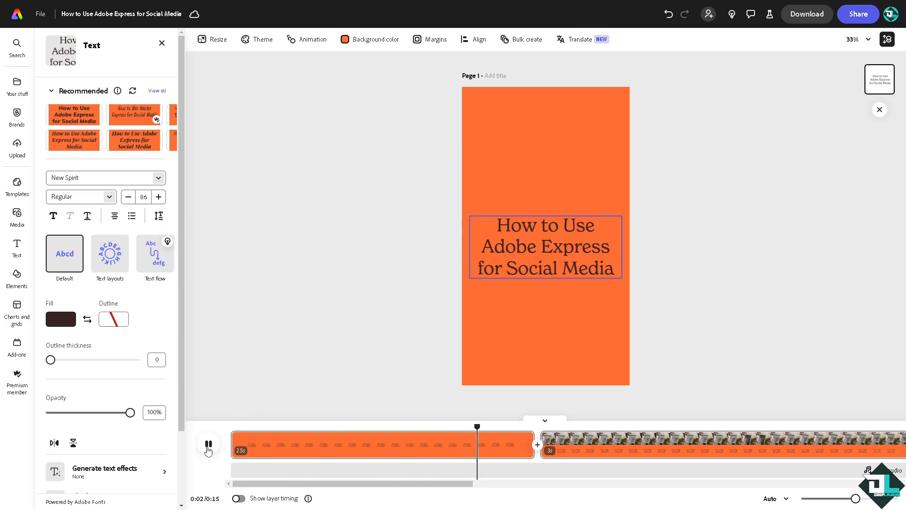
left_click(208, 450)
Add the Deep Laughs brand logo to the first scene, enlarged and positioned below the heading.
left_click(17, 115)
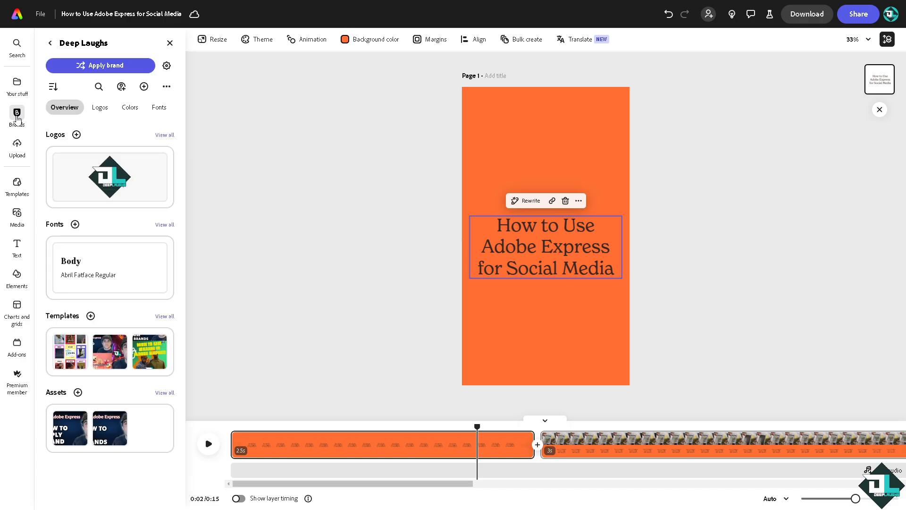
left_click(131, 174)
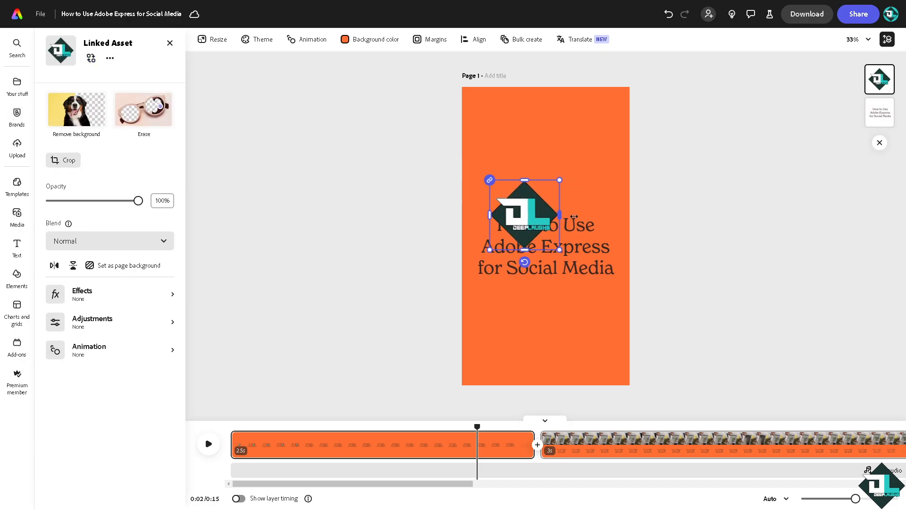
left_click_drag(521, 211, 537, 326)
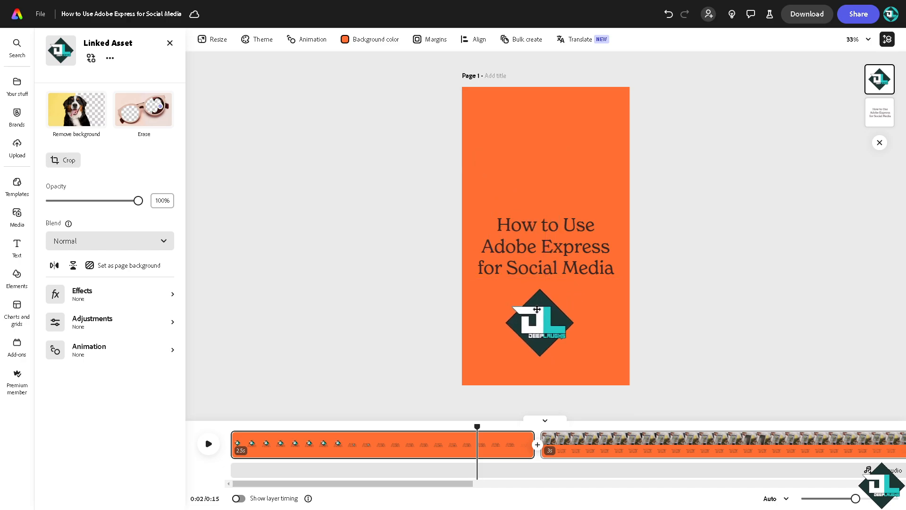
left_click_drag(573, 357, 593, 376)
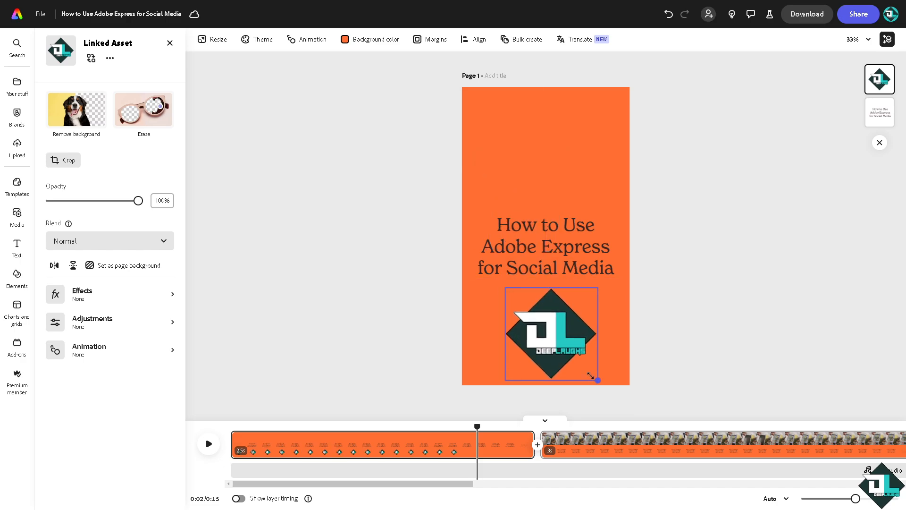
left_click(559, 339)
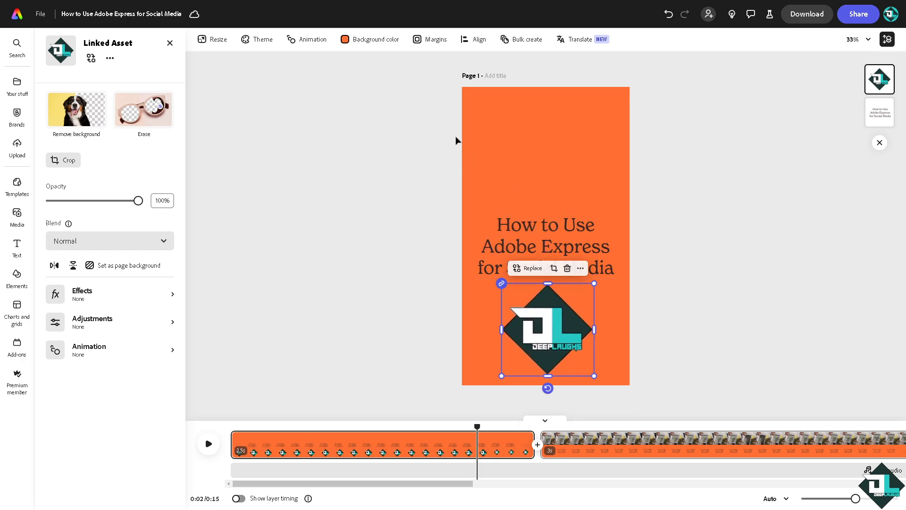
Add the uploaded "Adobe Express How to use for social media" image above the first scene's heading and play the video from the start.
left_click(17, 147)
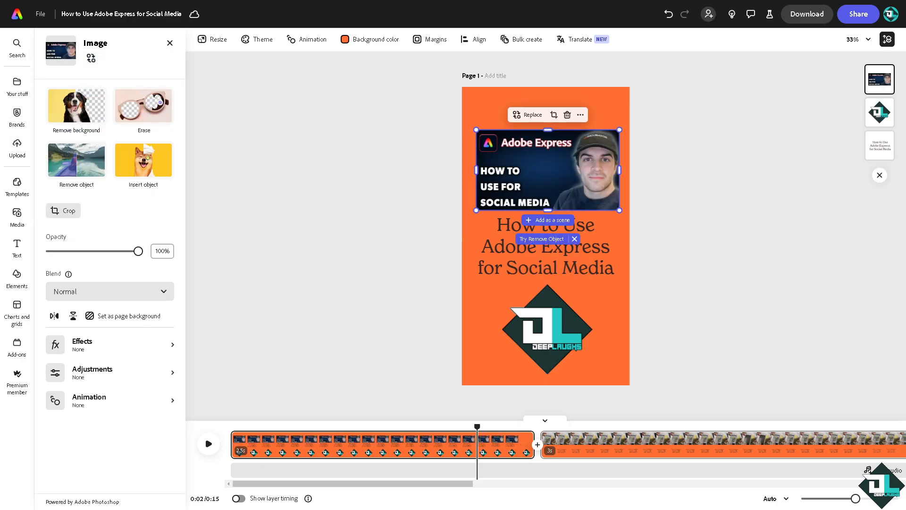
left_click(209, 444)
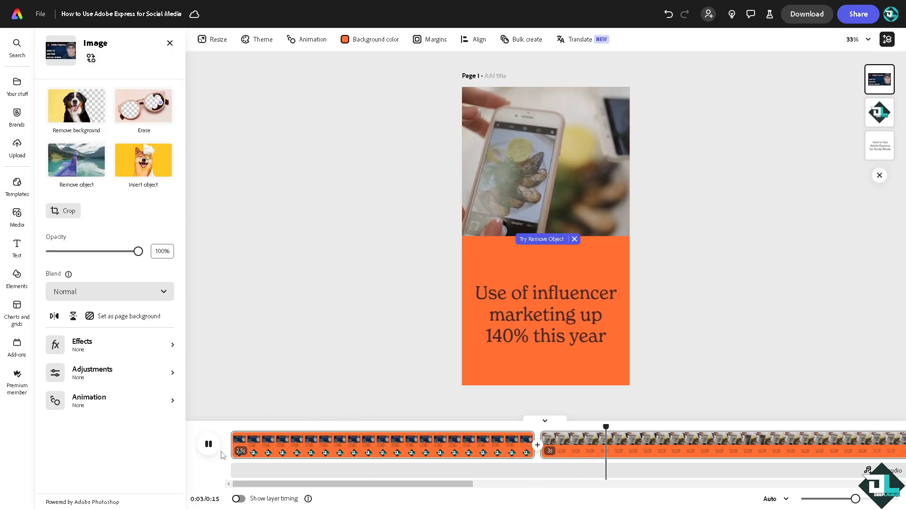
left_click(209, 444)
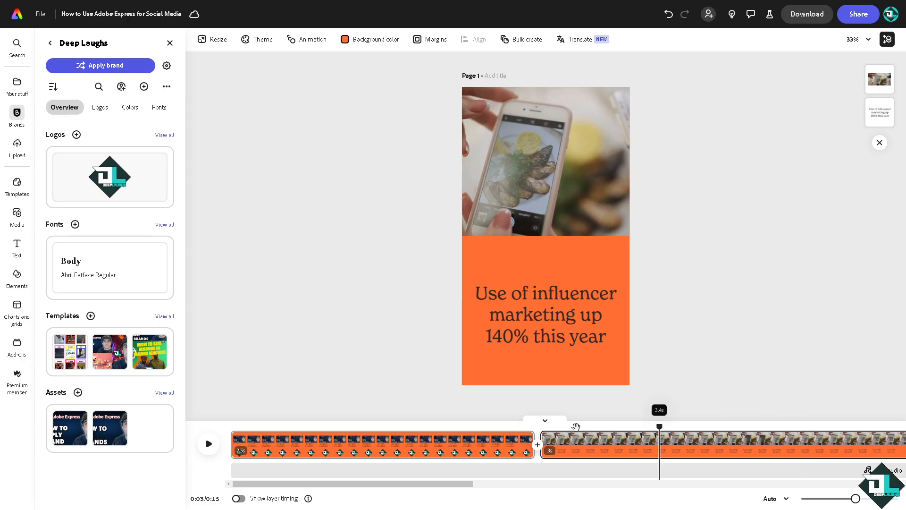
left_click_drag(576, 426, 231, 426)
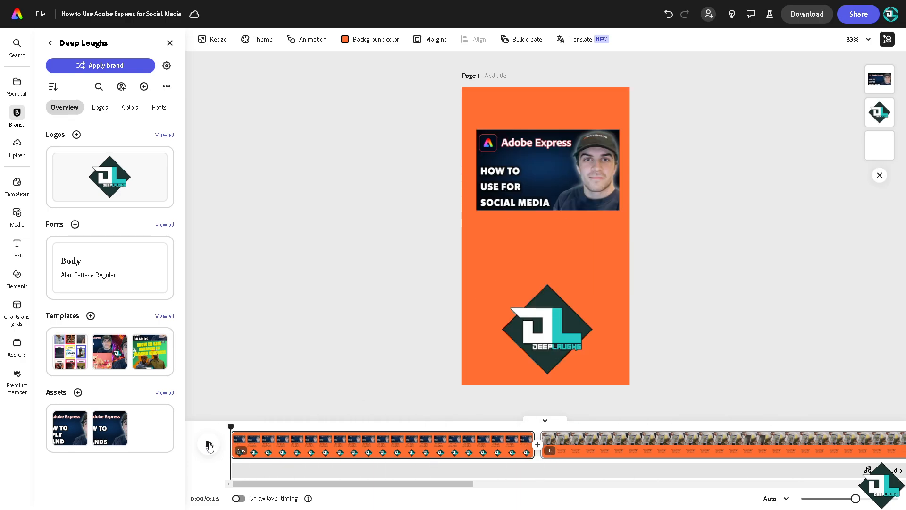
left_click(209, 444)
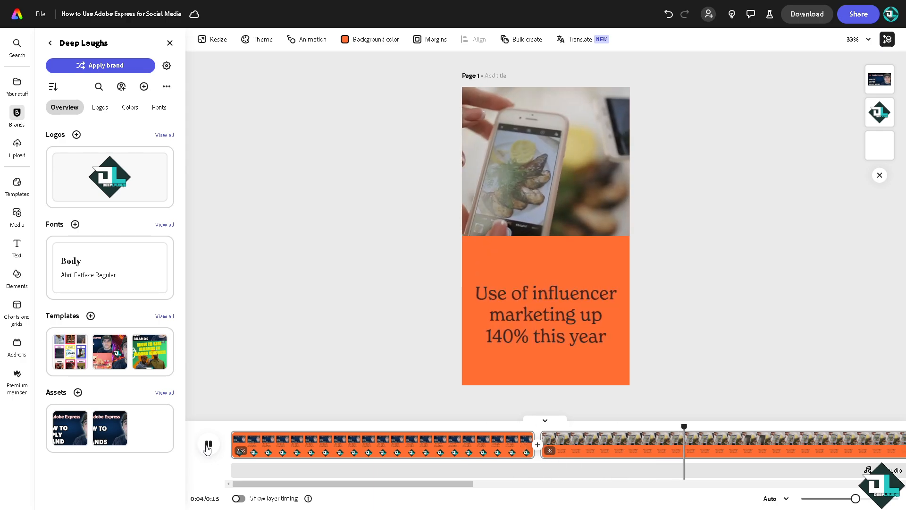
left_click(208, 446)
Replace the second scene's "Use of influencer marketing" text with "How to Use Adobe Express for Social Media".
left_click(531, 313)
left_click(532, 312)
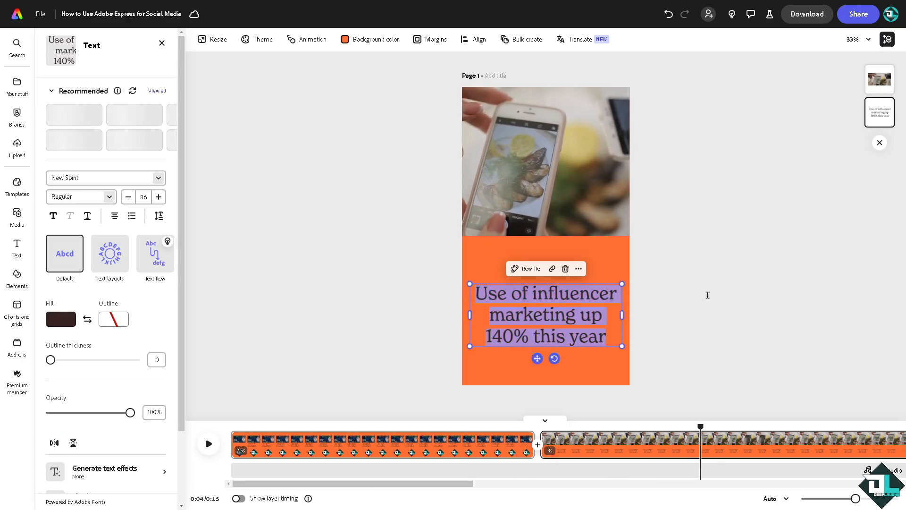
type("How to Use Adobe Express for Social Media")
Place an enlarged Deep Laughs brand logo between the second scene's photo and heading, and preview the following scenes.
left_click(20, 150)
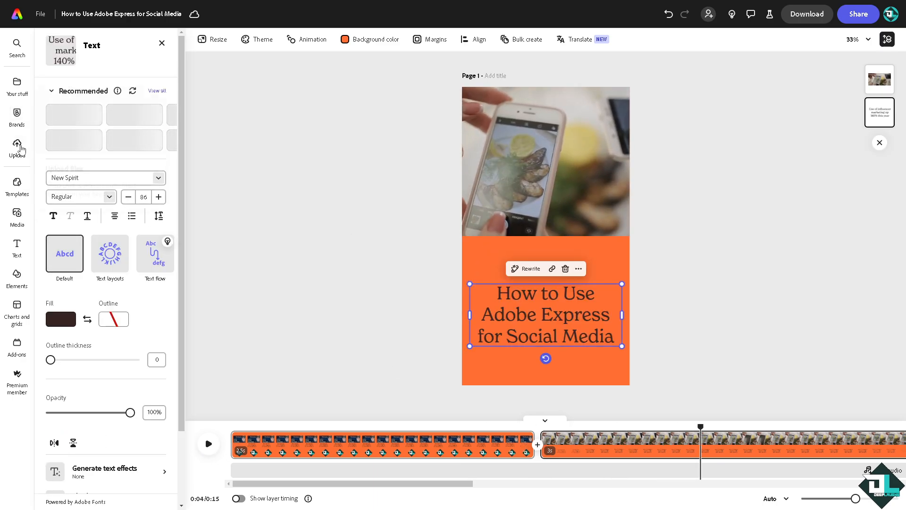
left_click(17, 115)
left_click(166, 181)
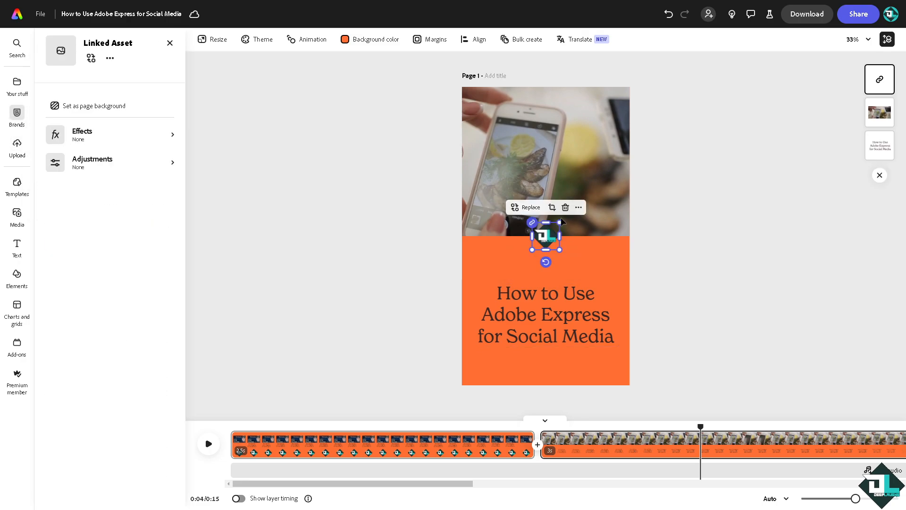
left_click_drag(543, 234, 556, 259)
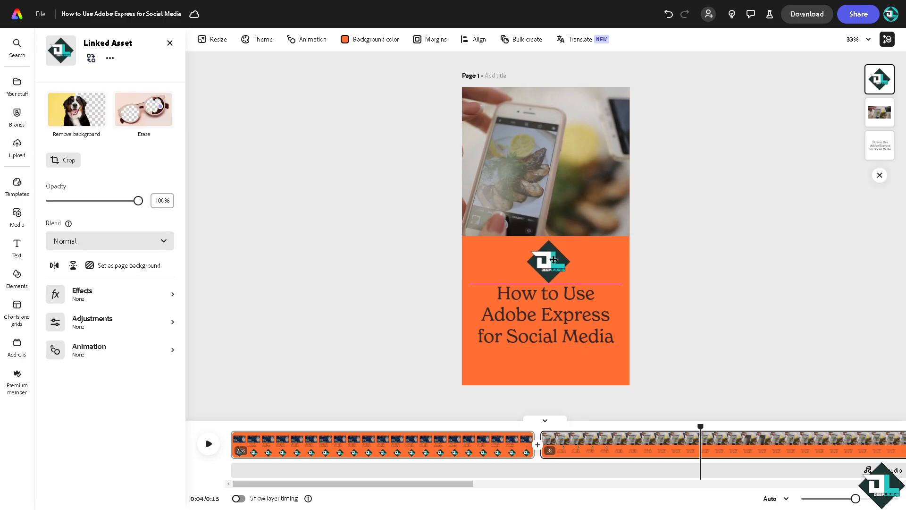
left_click(208, 444)
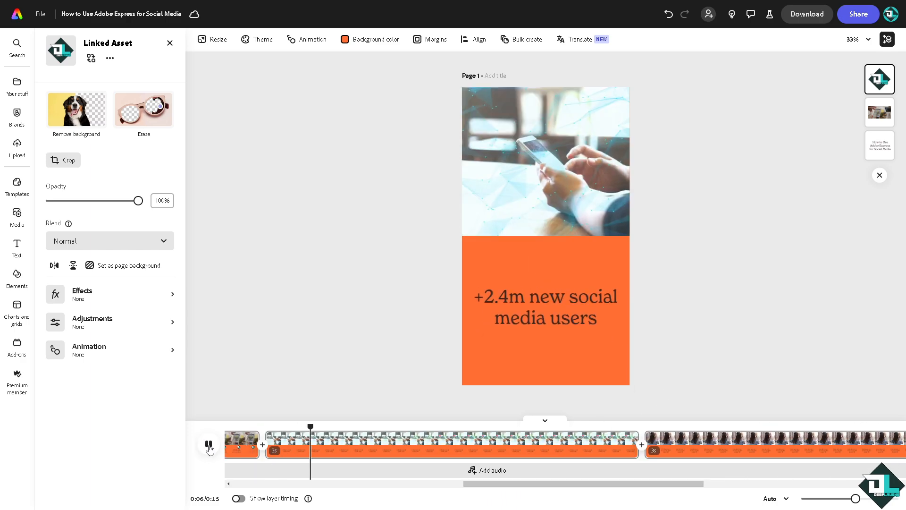
Replace the third scene's "+2.4m new social media users" text with "How to Use Adobe Express for Social Media".
left_click(208, 444)
double_click(526, 299)
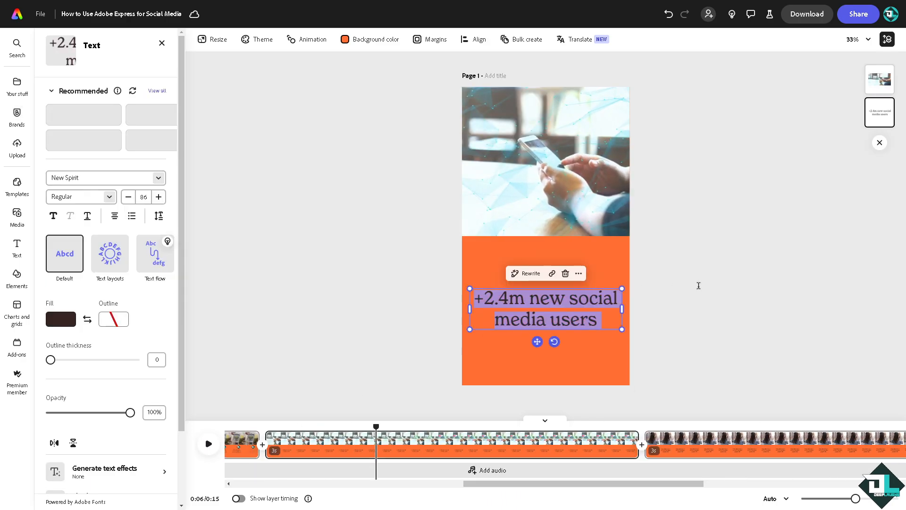
type("How to Use Adobe Express for Social Media")
Add the Deep Laughs brand logo to the third scene, enlarged and placed between the photo and the heading.
left_click(17, 115)
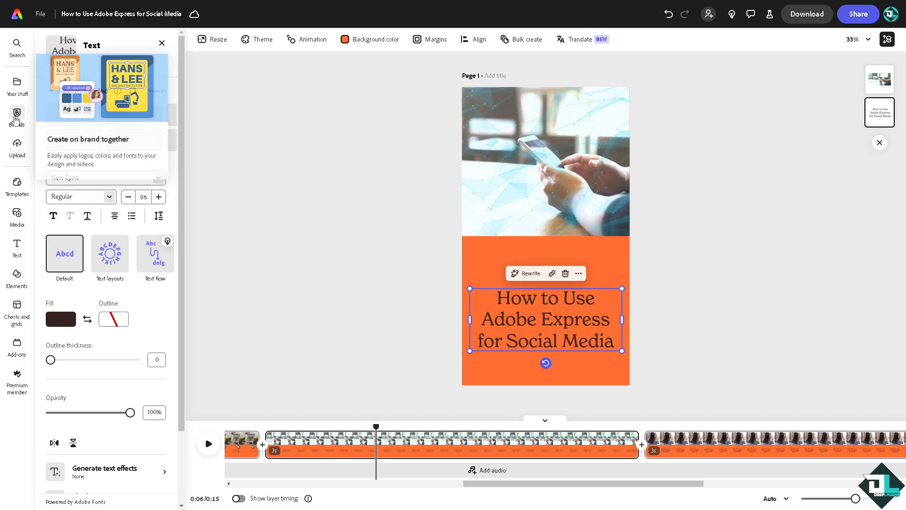
left_click(114, 185)
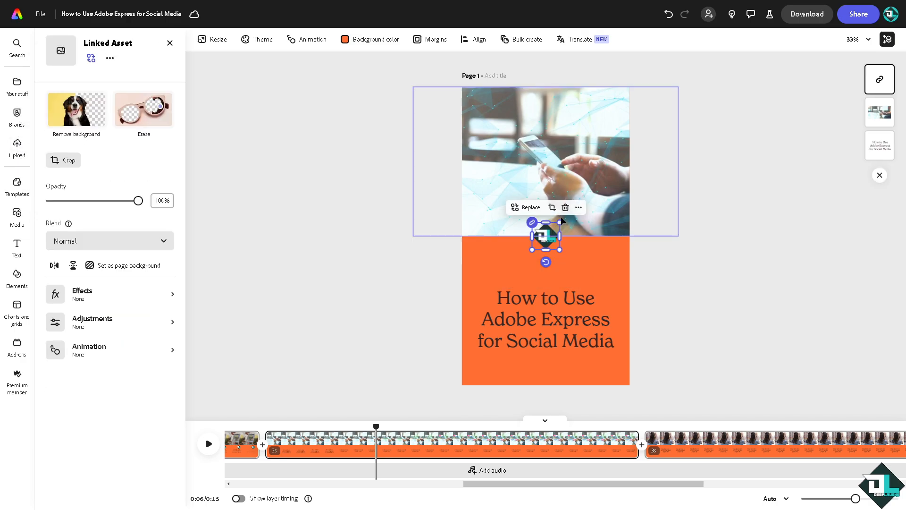
left_click_drag(558, 222, 558, 262)
left_click_drag(575, 294, 552, 271)
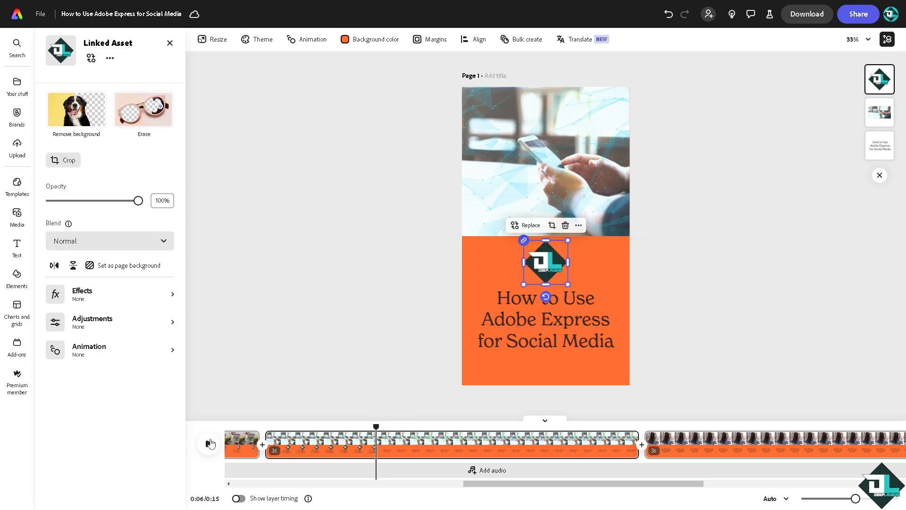
Replace the fourth scene's "Huge increase in short-form video popularity" text with "How to Use Adobe Express for Social Media" and move it up beneath the photo.
left_click(209, 444)
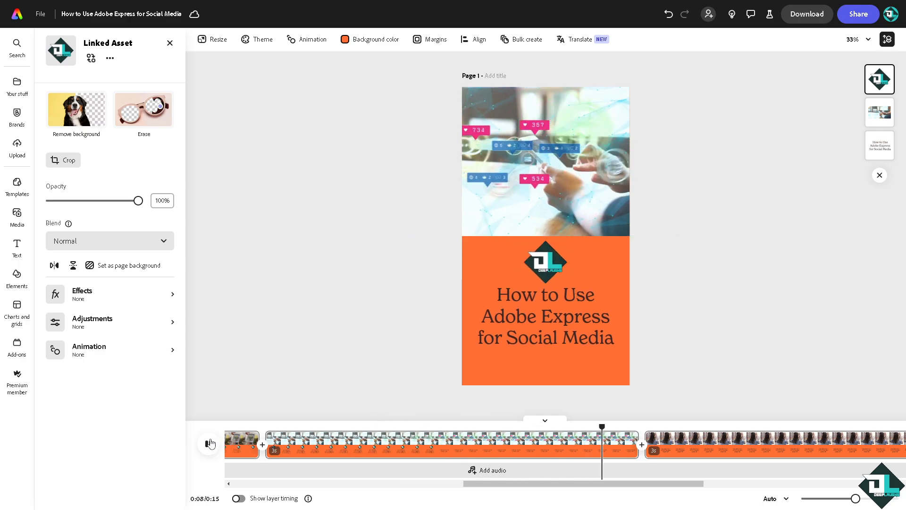
left_click(569, 299)
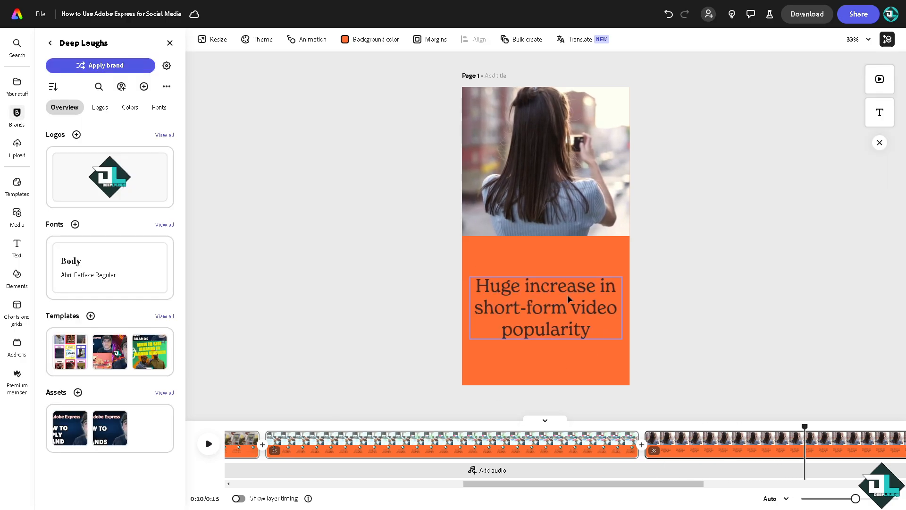
double_click(569, 299)
key("ctrl+v")
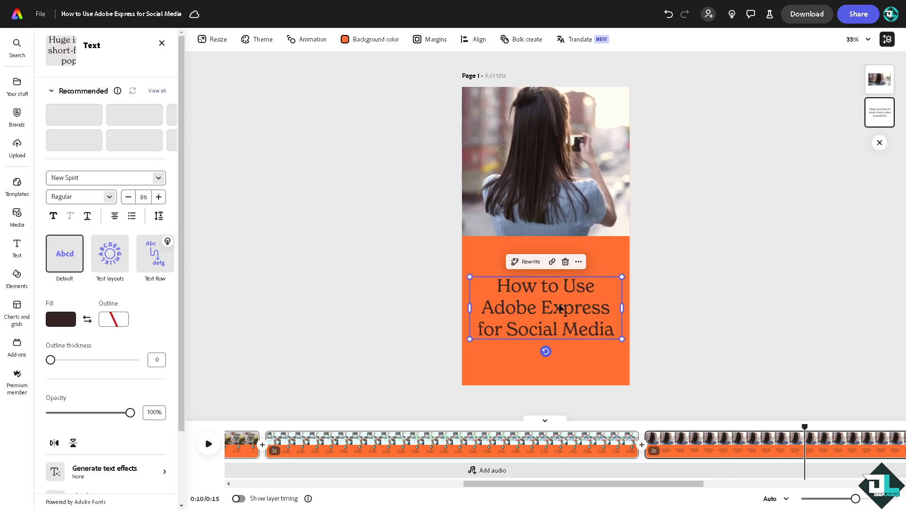
left_click(752, 317)
left_click_drag(557, 308, 559, 277)
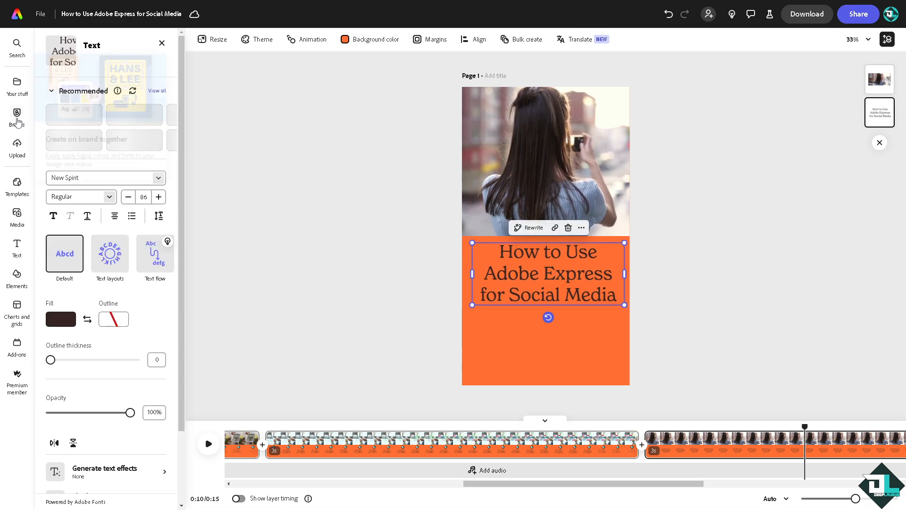
Add the Deep Laughs brand logo to the fourth scene and position it below the heading.
left_click(18, 118)
left_click(112, 170)
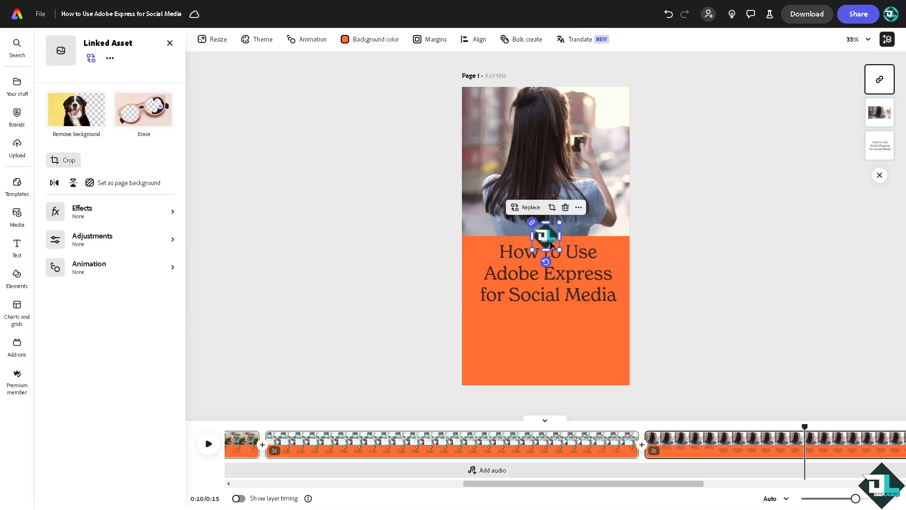
left_click_drag(543, 241, 557, 345)
Play on to the last scene and replace its "83% of businesses now using social media" text with "How to Use Adobe Express for Social Media".
left_click(207, 443)
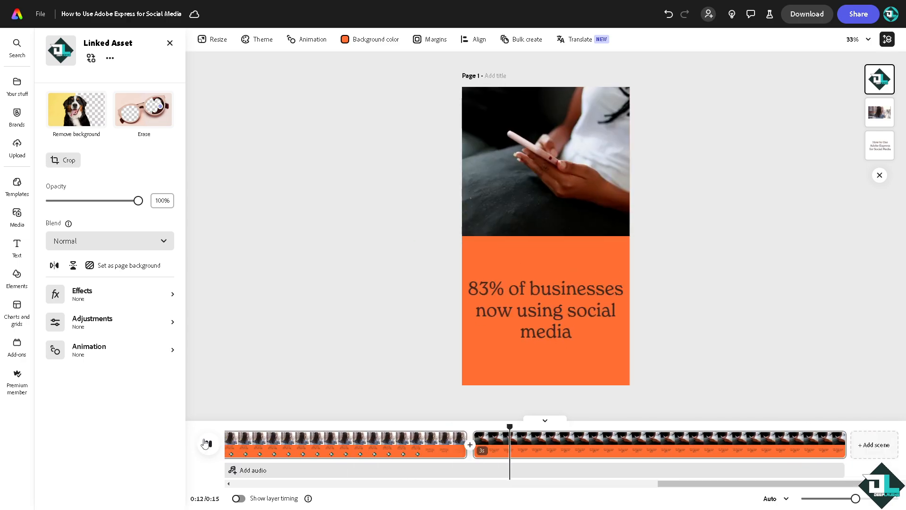
left_click(208, 444)
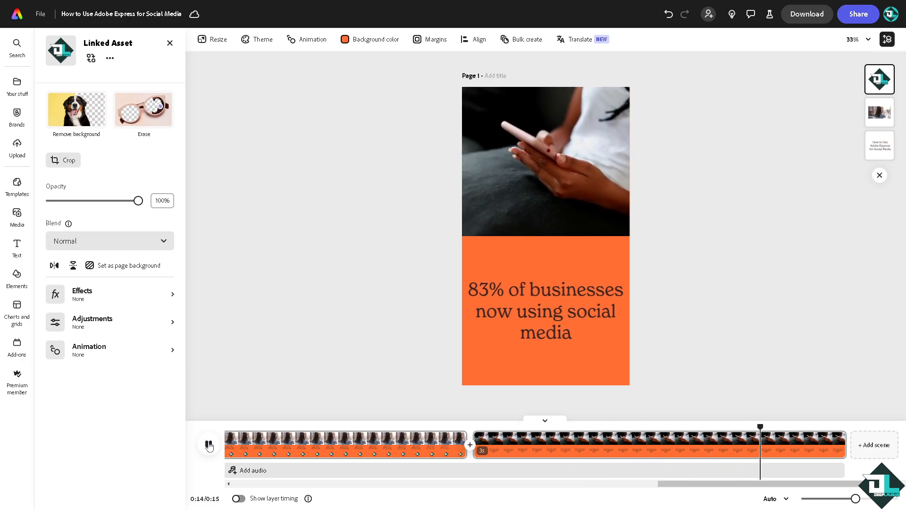
double_click(572, 310)
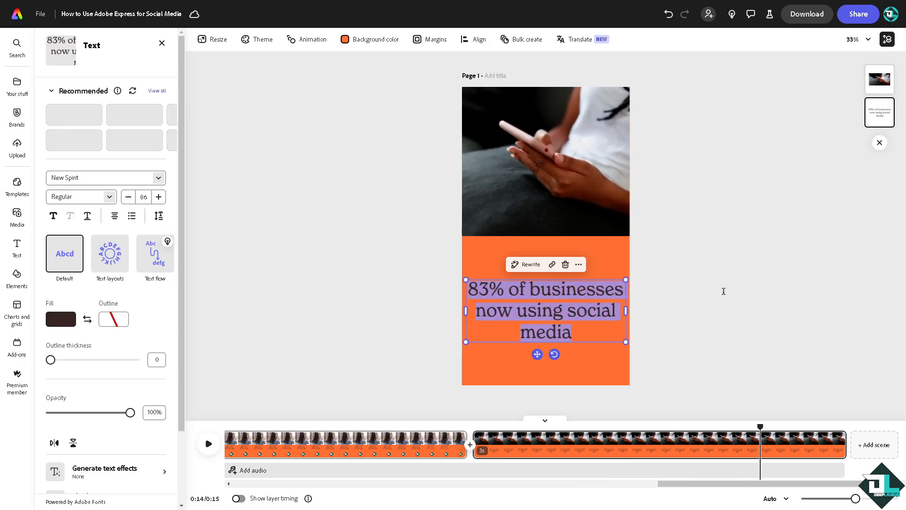
type("How to Use Adobe Express for Social Media")
Add the Deep Laughs brand logo to the last scene, enlarge it to fill the orange area and send it backward behind the heading.
left_click(17, 114)
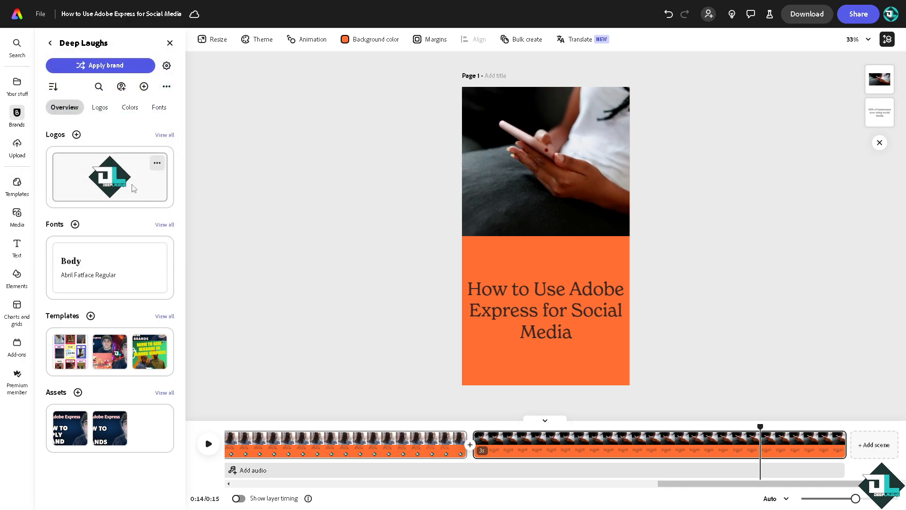
left_click(133, 188)
left_click_drag(561, 250, 677, 366)
left_click_drag(621, 322, 565, 338)
right_click(579, 310)
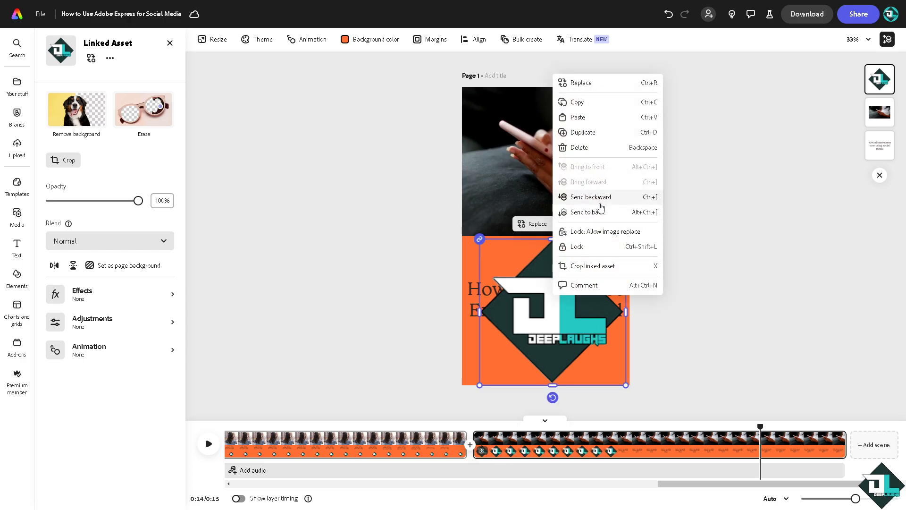
left_click(602, 201)
Give the last scene's heading a white fill and a thickened black outline.
left_click(499, 296)
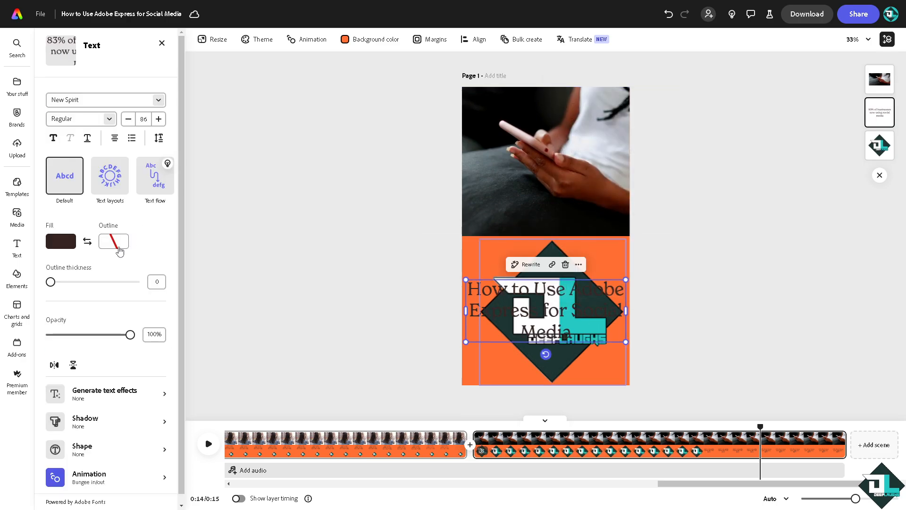
left_click(60, 318)
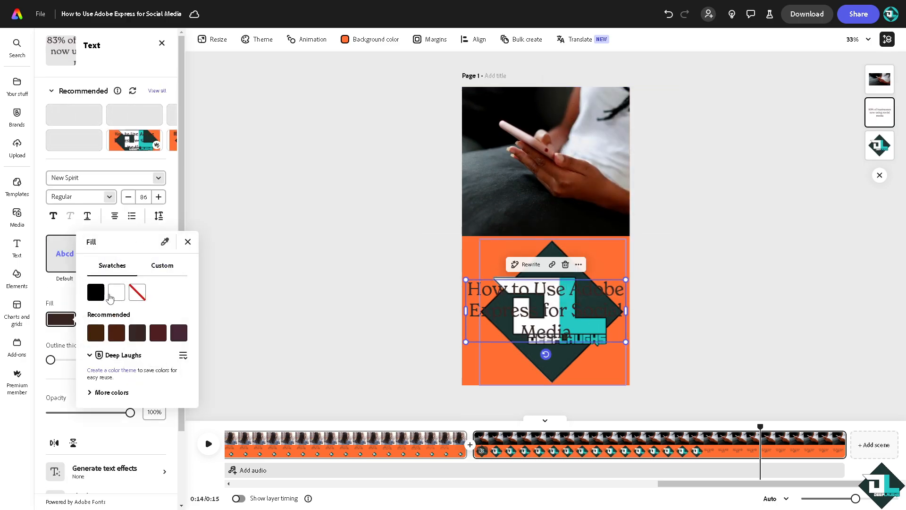
left_click(117, 296)
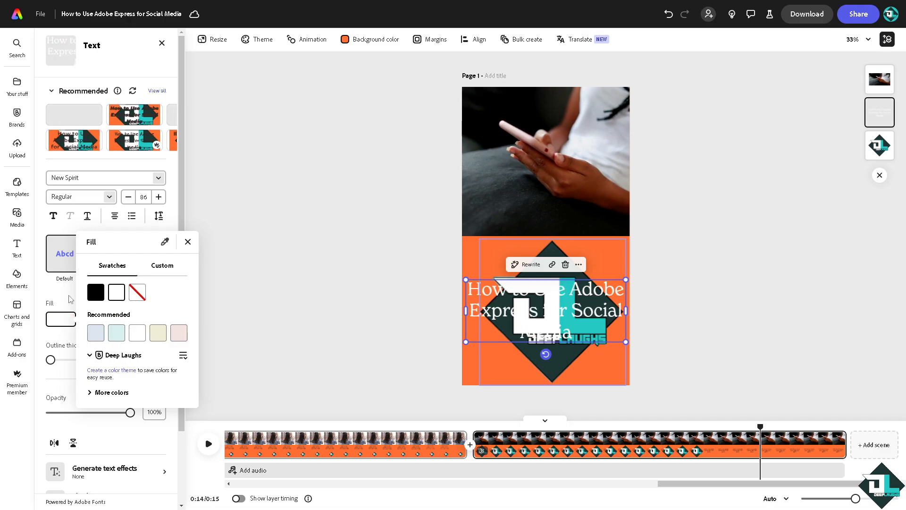
left_click(192, 242)
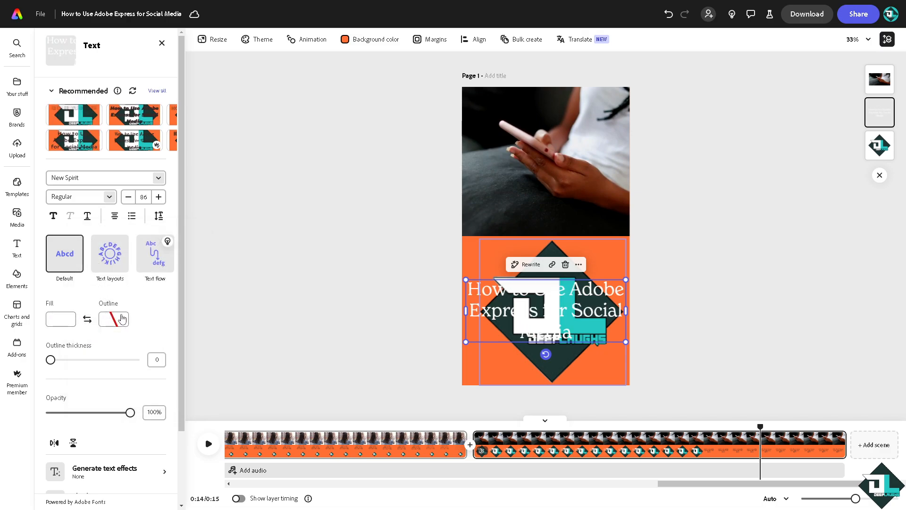
left_click(122, 319)
left_click(149, 292)
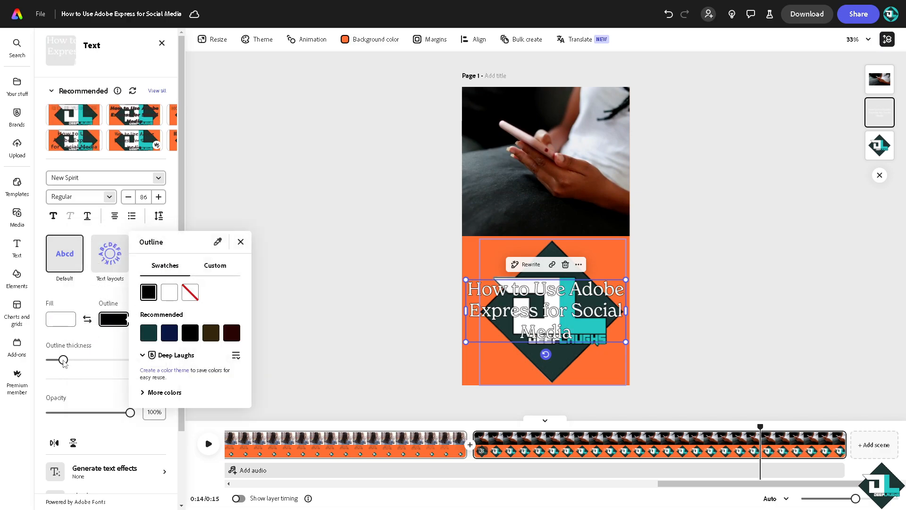
left_click_drag(63, 360, 123, 359)
left_click(285, 257)
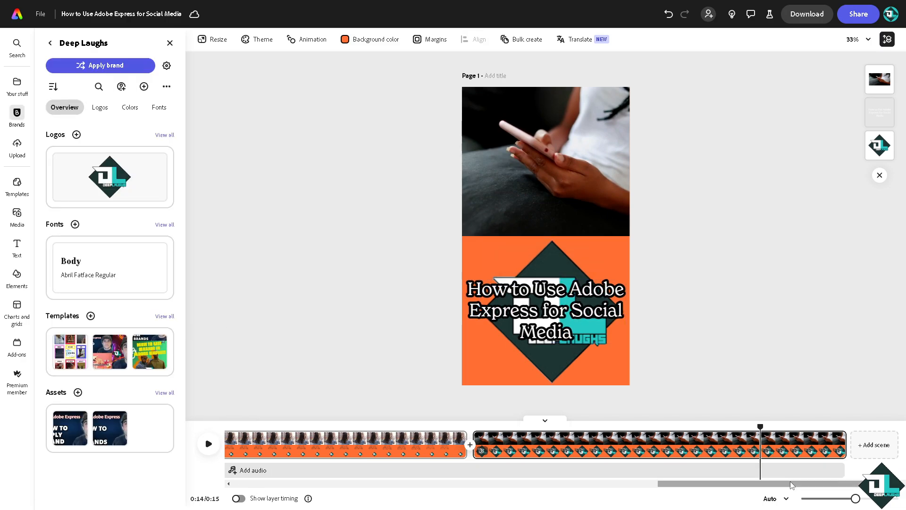
Return the playhead to the start and preview the whole video through to the last scene.
left_click_drag(791, 486, 812, 476)
left_click_drag(736, 427, 231, 428)
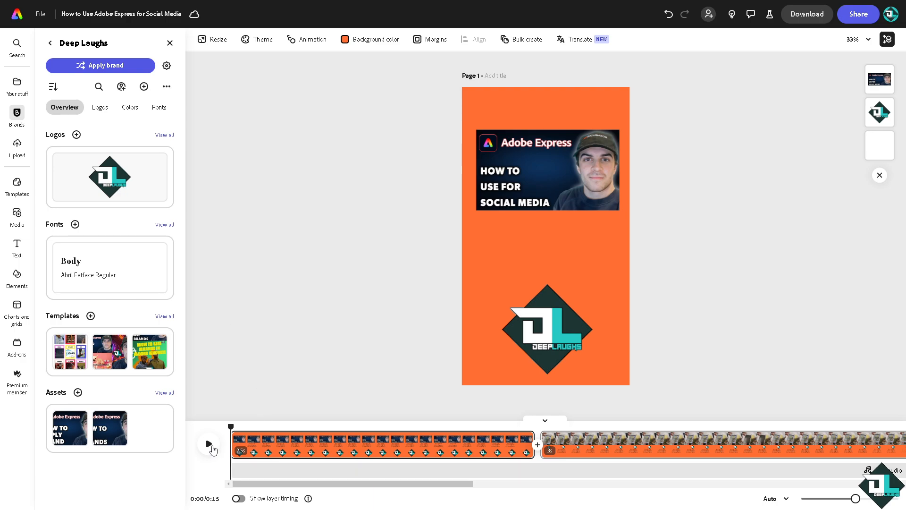
left_click(208, 444)
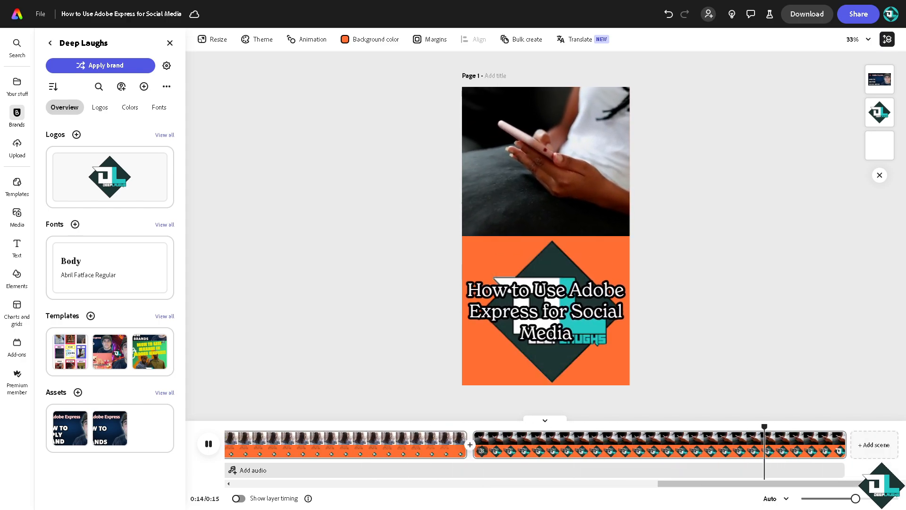
left_click(207, 445)
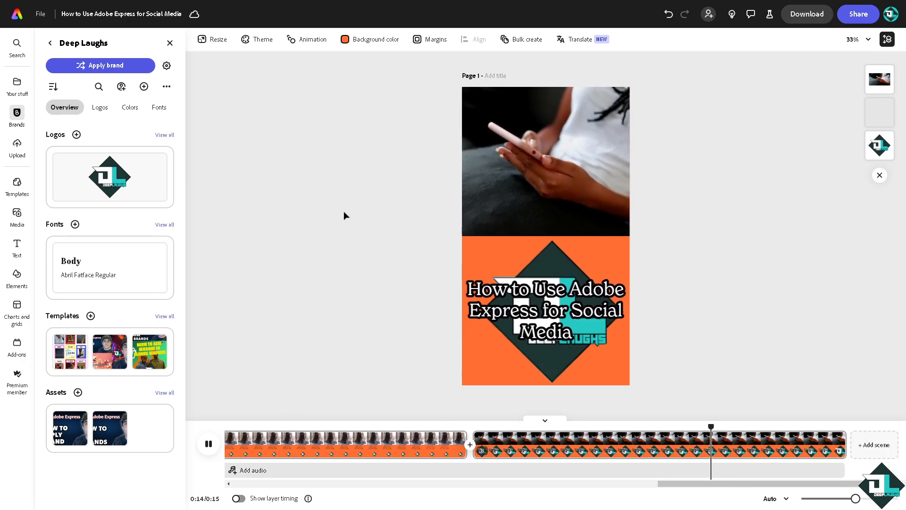
left_click(528, 180)
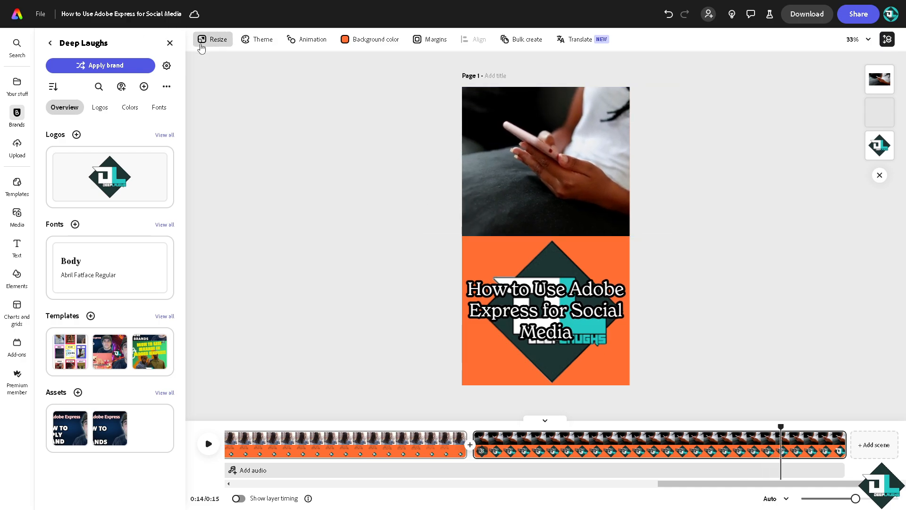
Examine the resize presets available for social media, video, document, print and marketing formats.
left_click(218, 41)
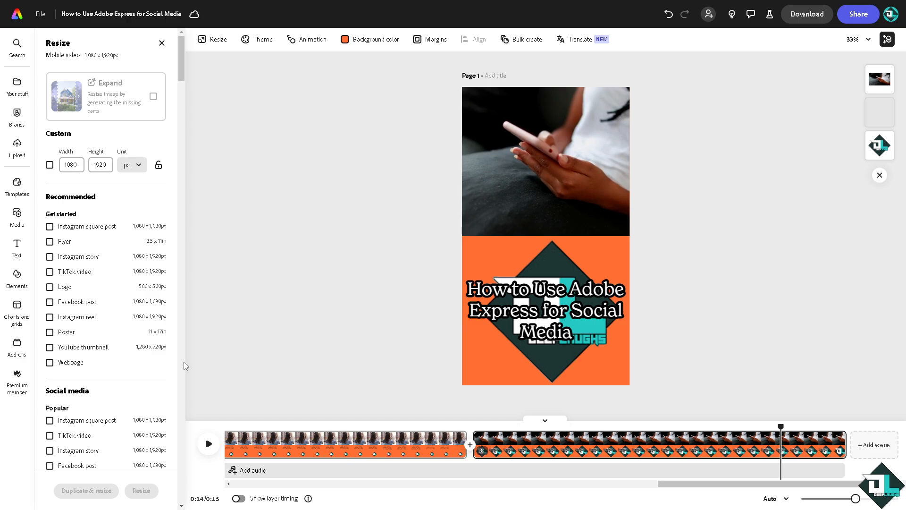
scroll(90, 409, "down", 1)
scroll(90, 408, "down", 2)
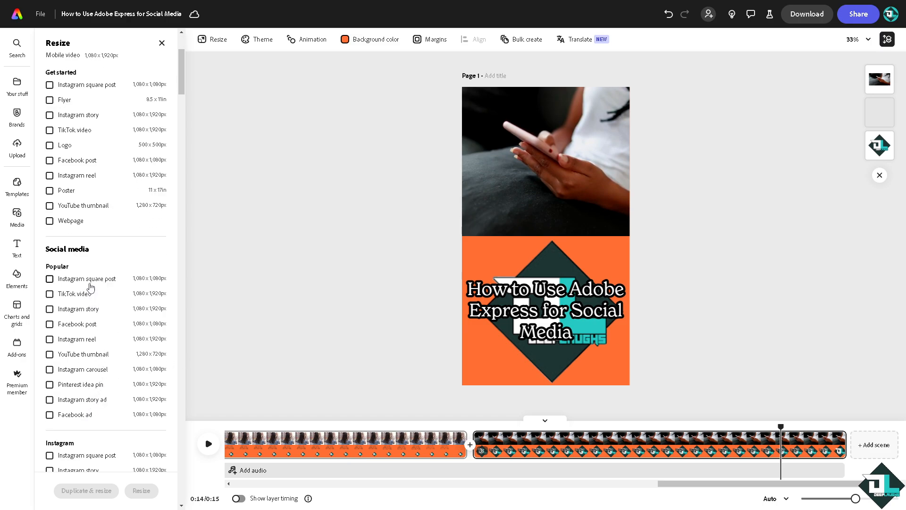
scroll(90, 293, "down", 10)
scroll(95, 284, "down", 6)
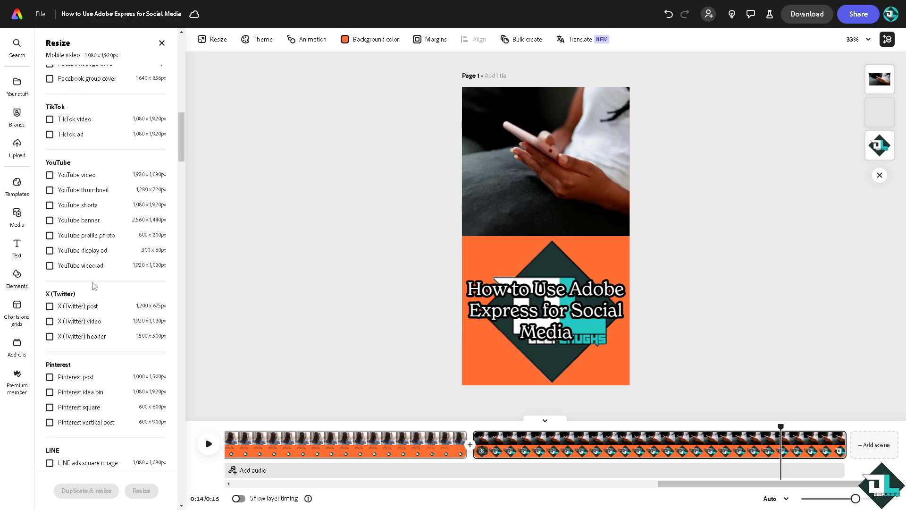
scroll(101, 268, "down", 4)
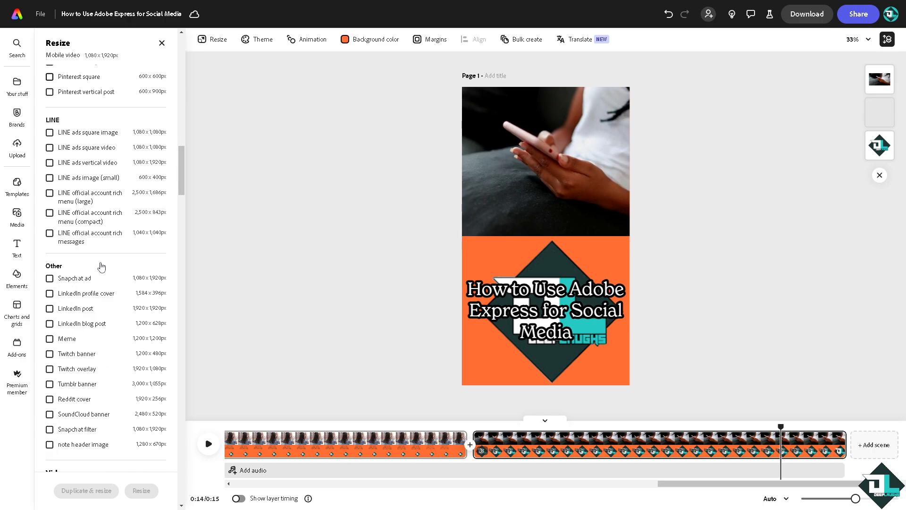
scroll(97, 289, "down", 3)
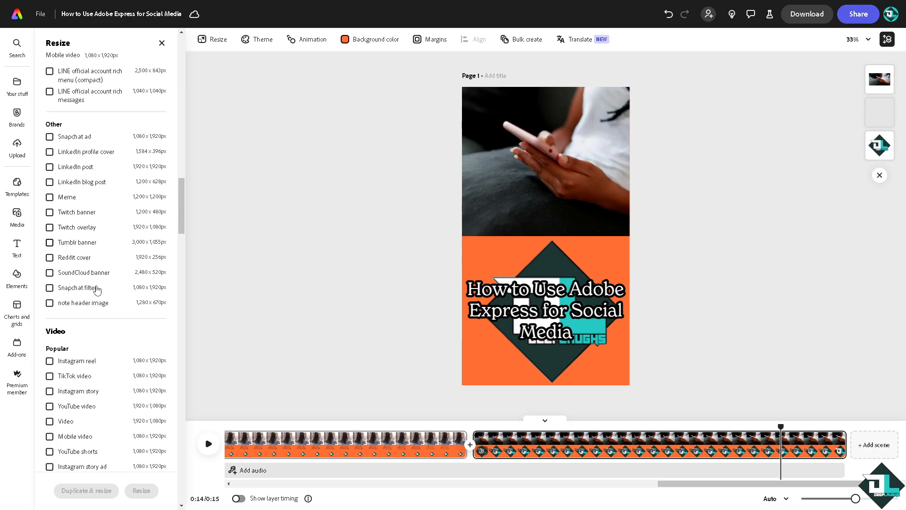
scroll(99, 273, "down", 2)
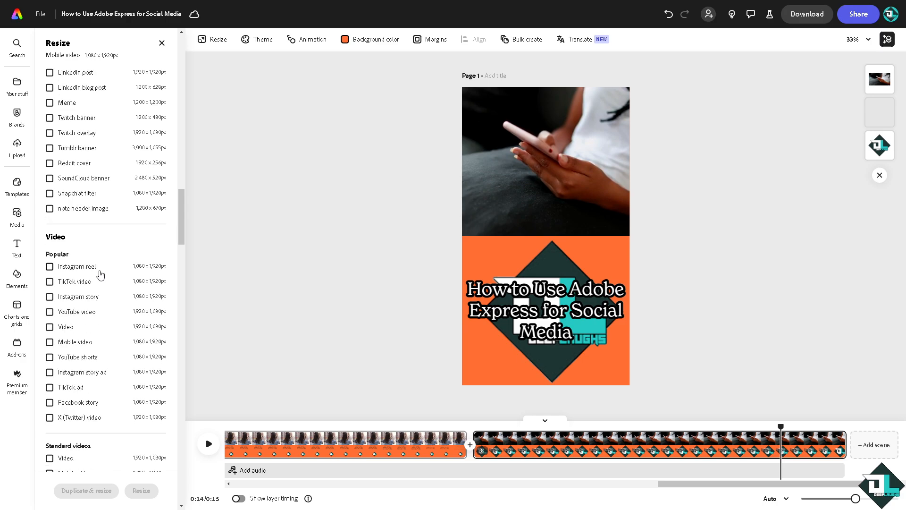
scroll(101, 275, "down", 3)
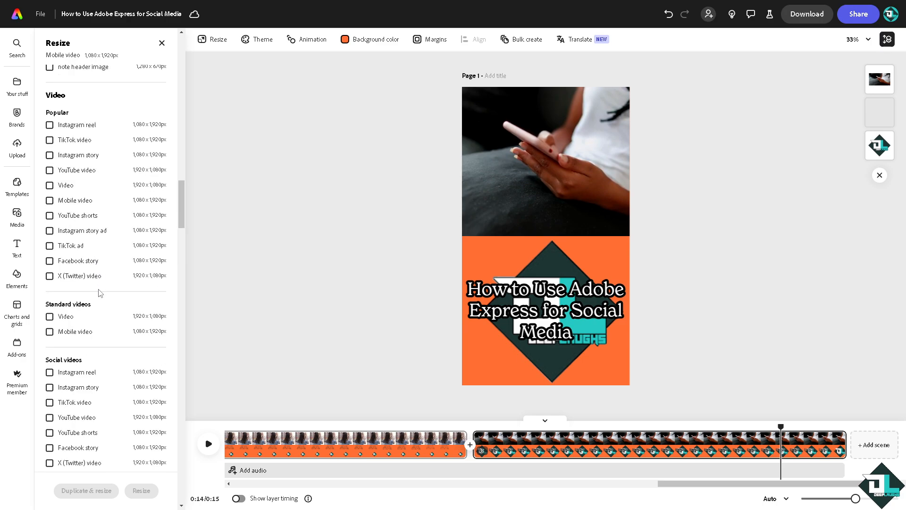
scroll(111, 317, "down", 20)
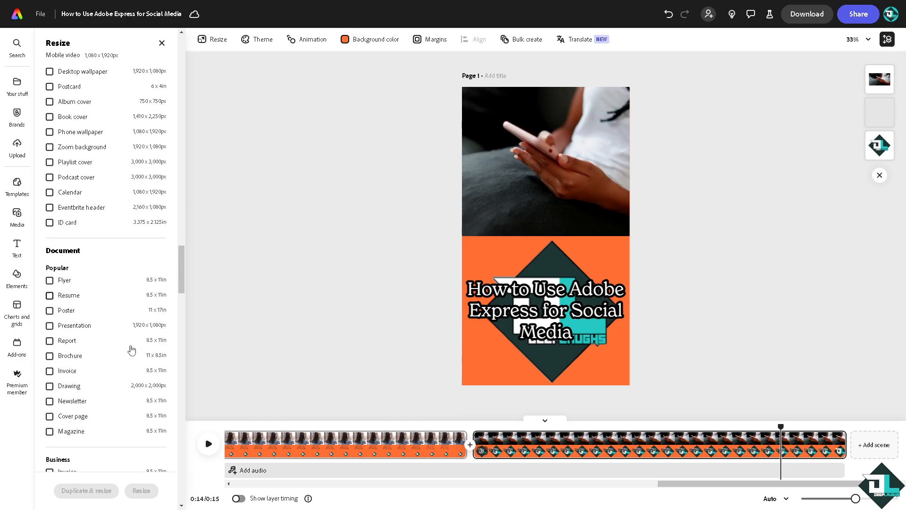
scroll(182, 296, "down", 15)
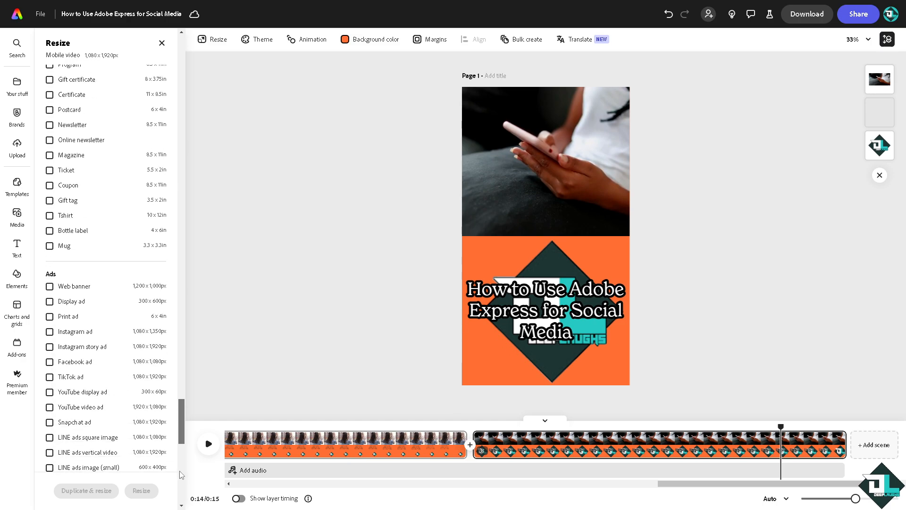
scroll(181, 484, "up", 15)
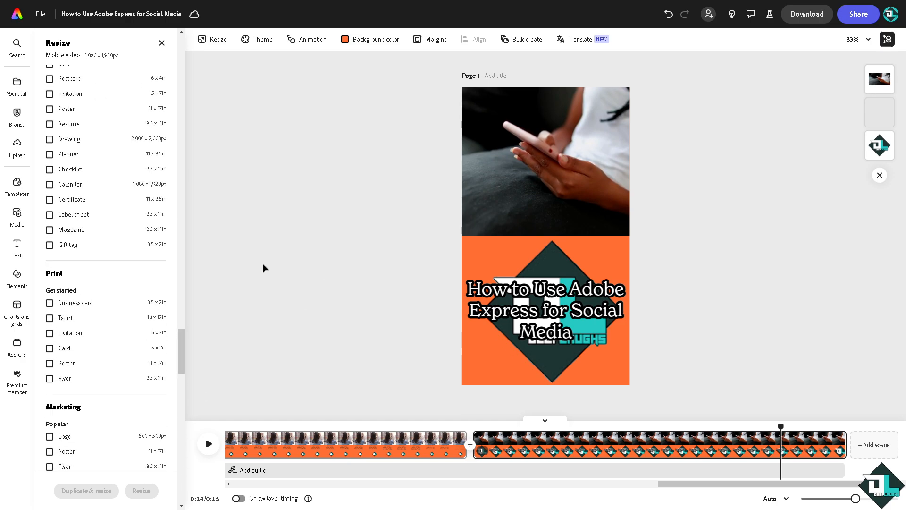
Configure the video download as MP4 with the video resolution set to 4K.
left_click(801, 16)
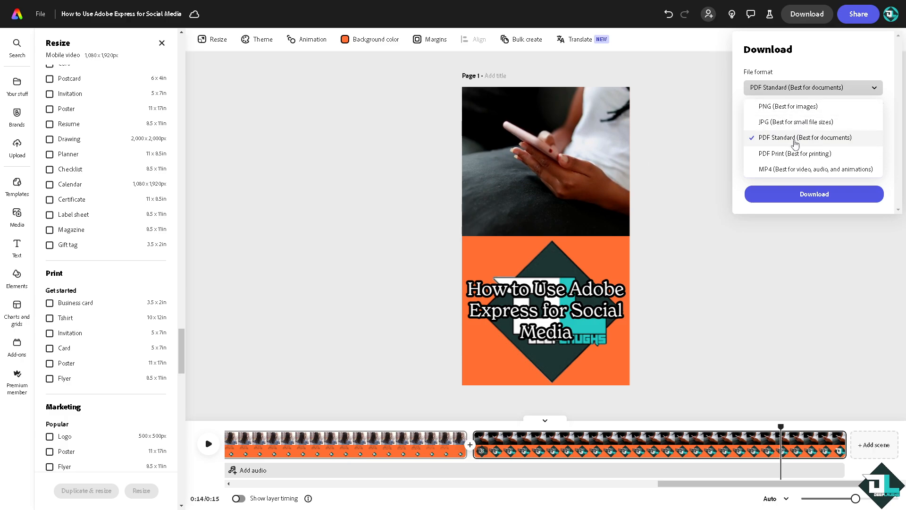
left_click(791, 170)
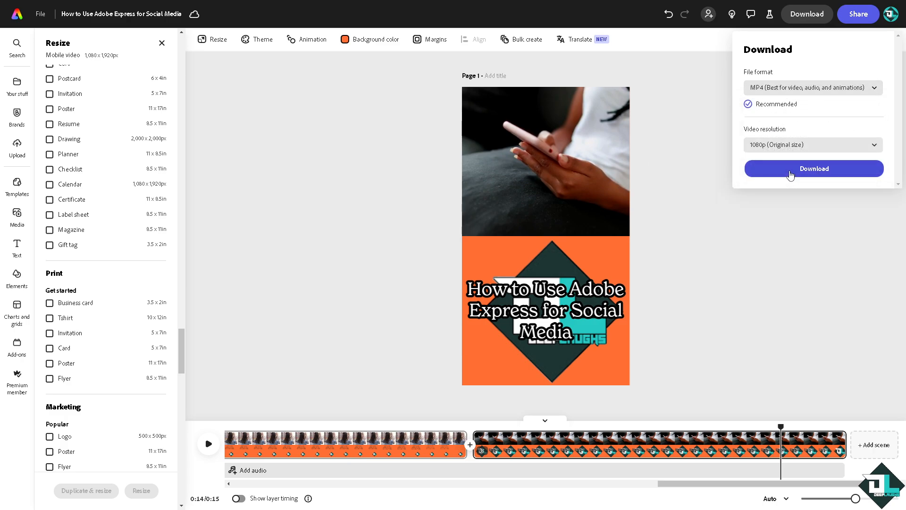
left_click(812, 147)
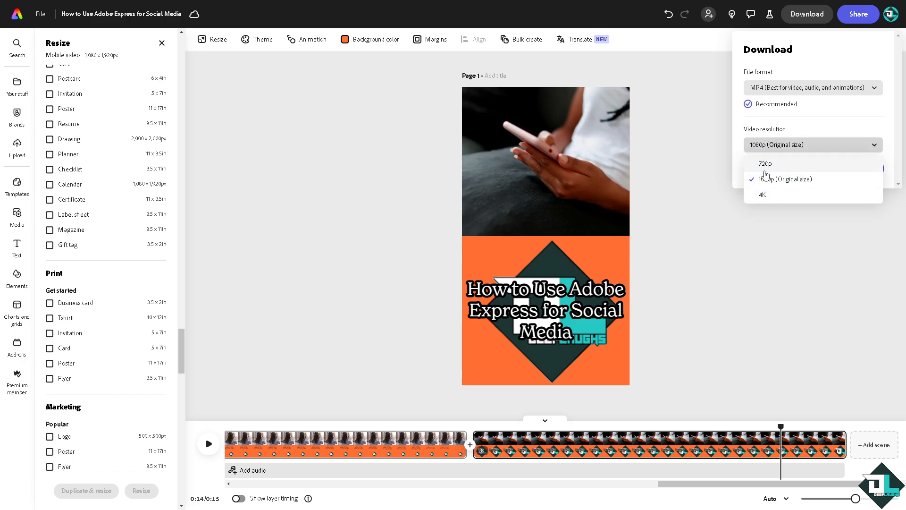
left_click(764, 198)
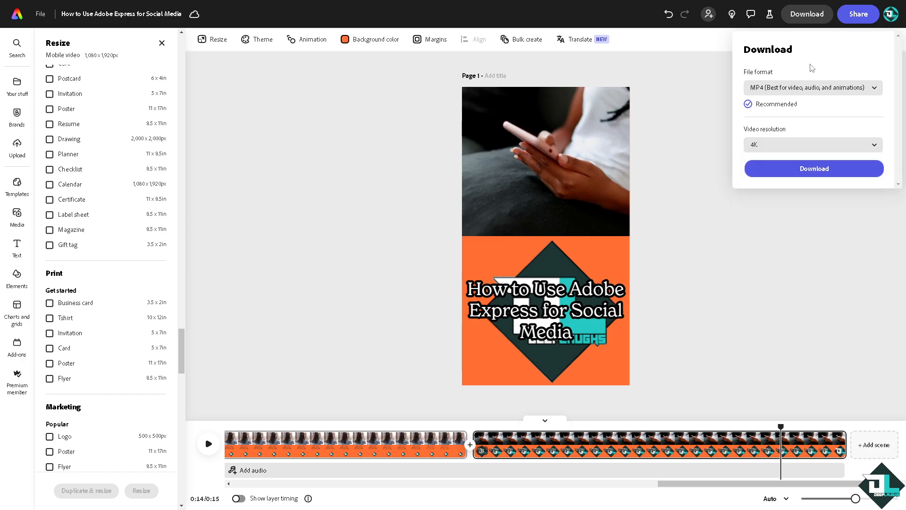
Copy the file's share link and set its access to Anyone with the link.
left_click(853, 19)
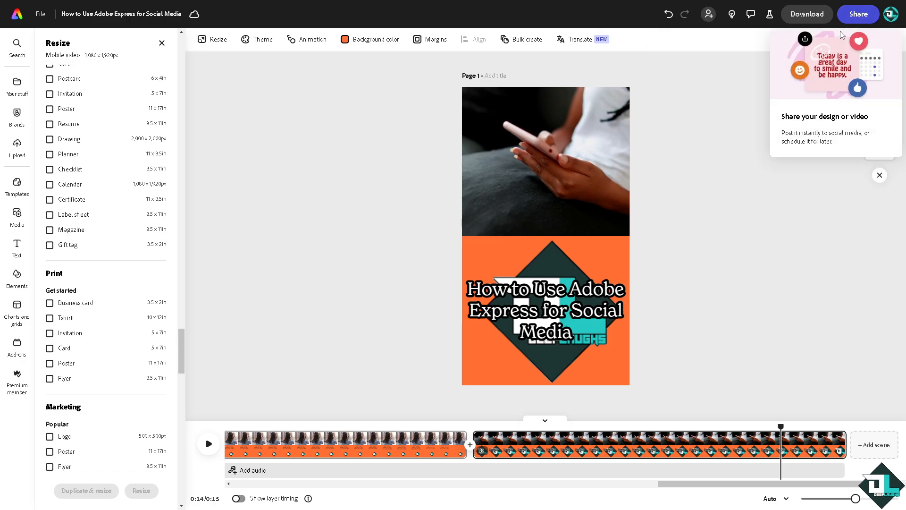
left_click(858, 13)
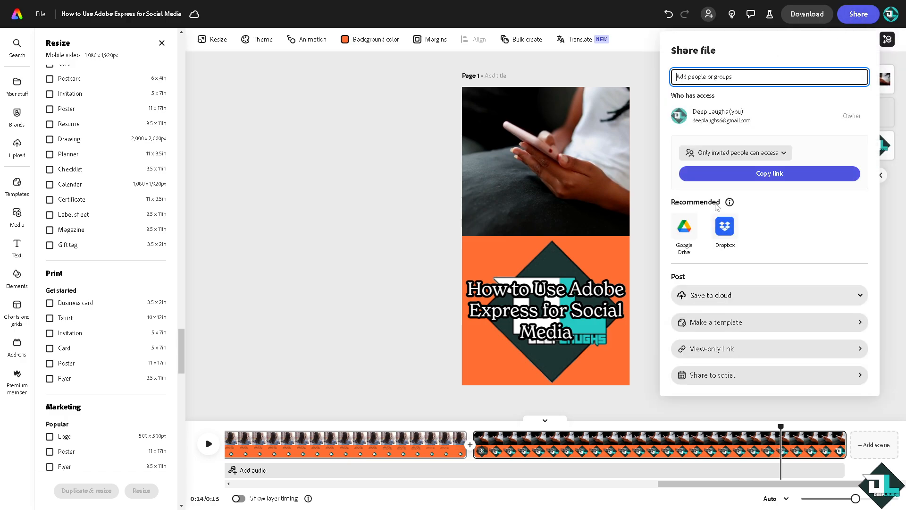
left_click(765, 174)
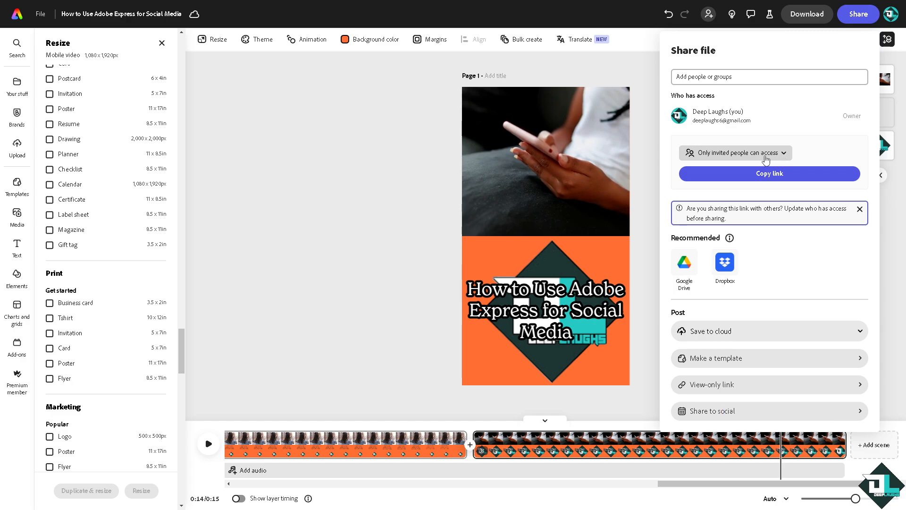
left_click(765, 154)
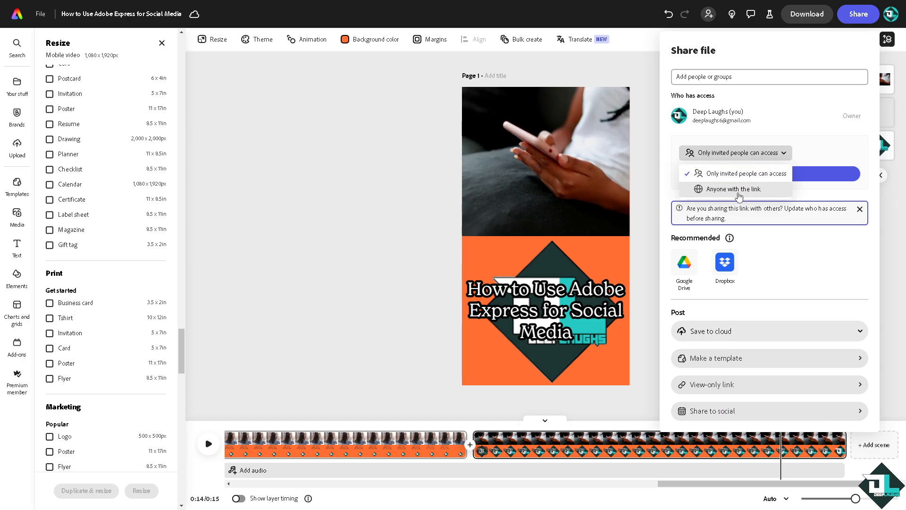
left_click(739, 190)
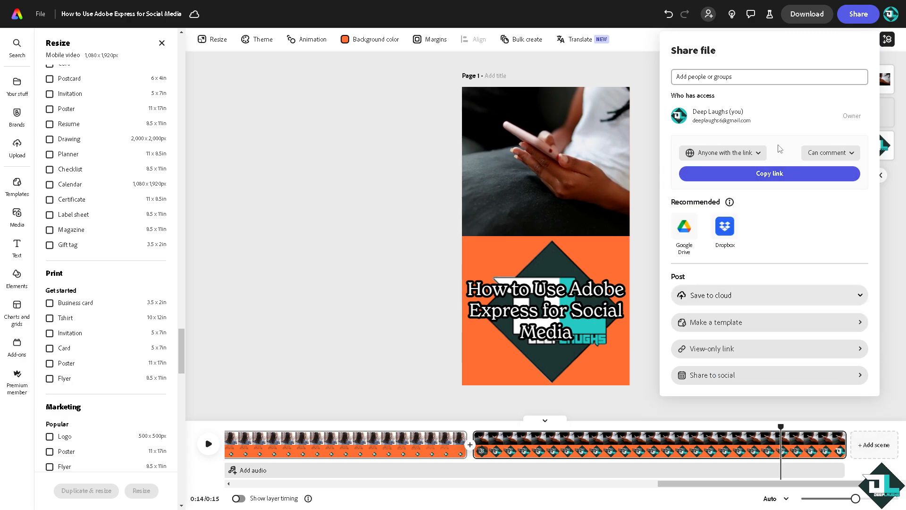
Check the share link's permission levels and the cloud storage destinations for saving, leaving the sharing options without choosing any.
left_click(848, 156)
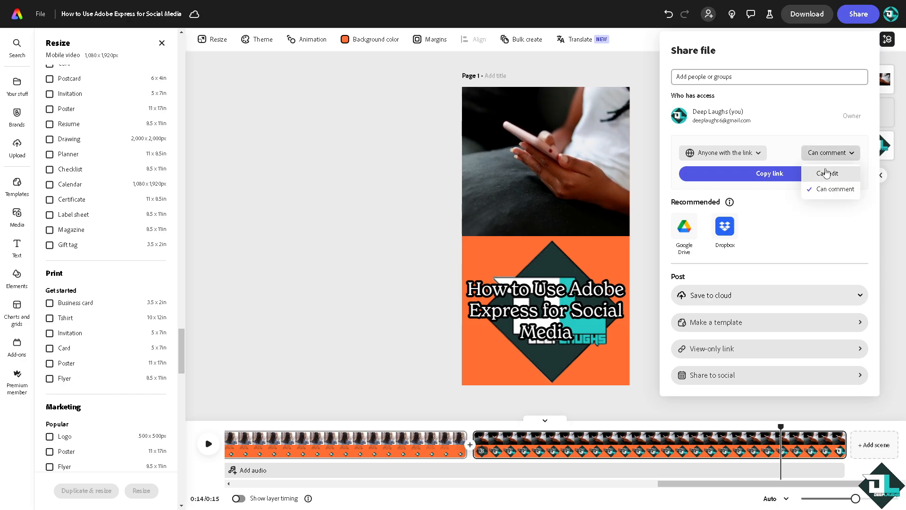
left_click(801, 132)
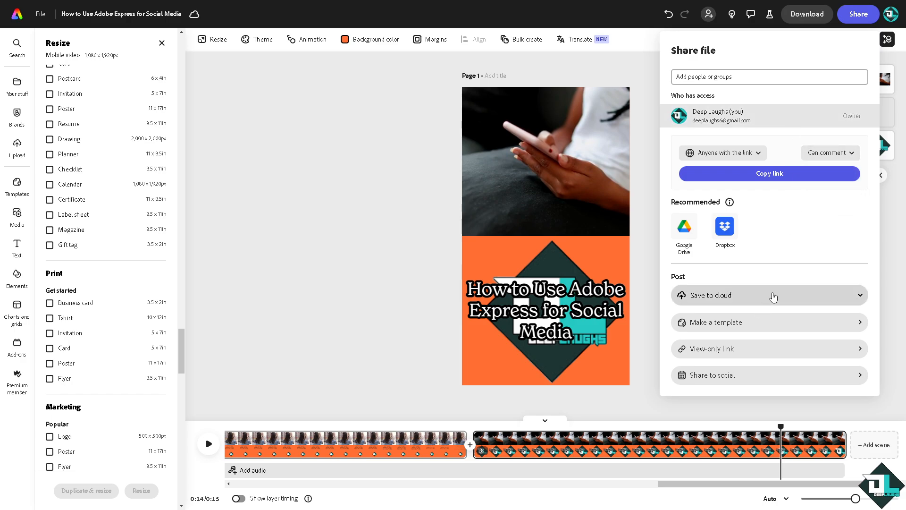
left_click(774, 296)
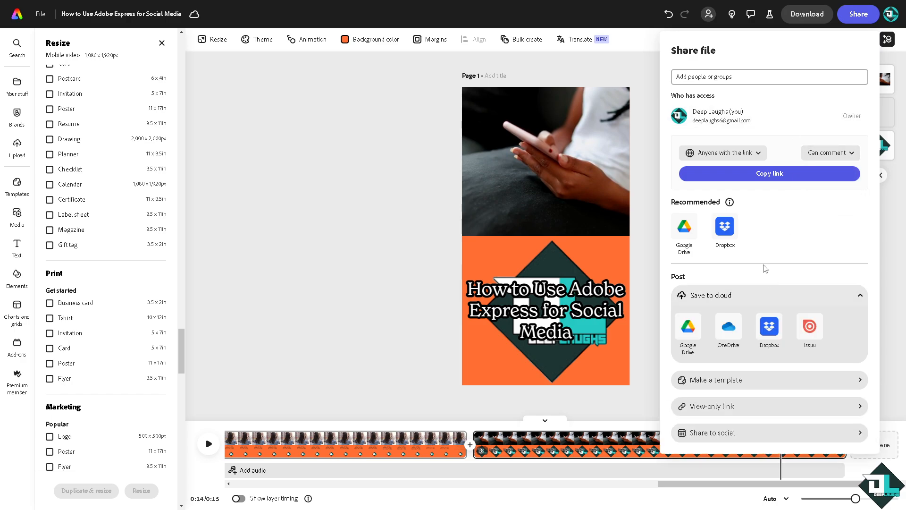
mouse_move(691, 340)
mouse_move(739, 330)
left_click(377, 266)
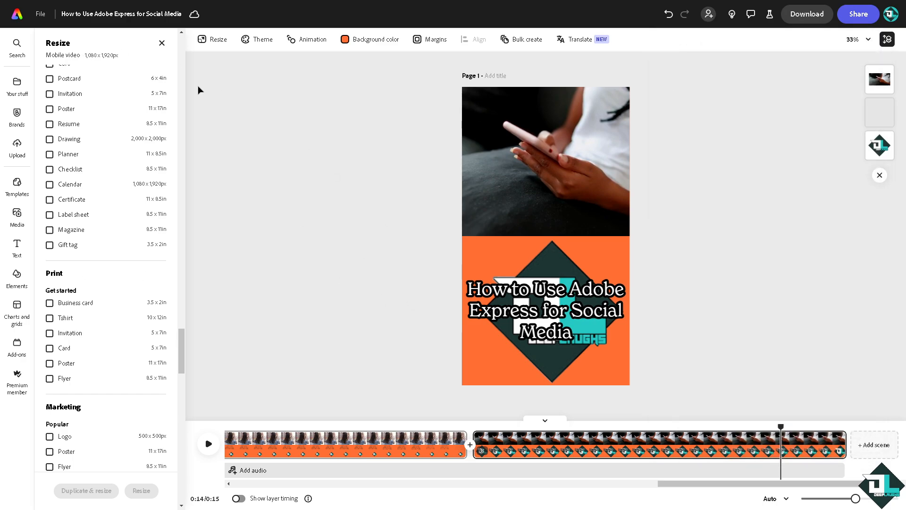
Duplicate the video page and resize the copy to the recommended YouTube thumbnail preset, 1,280 x 720 px.
scroll(122, 162, "up", 5)
left_click_drag(182, 309, 181, 62)
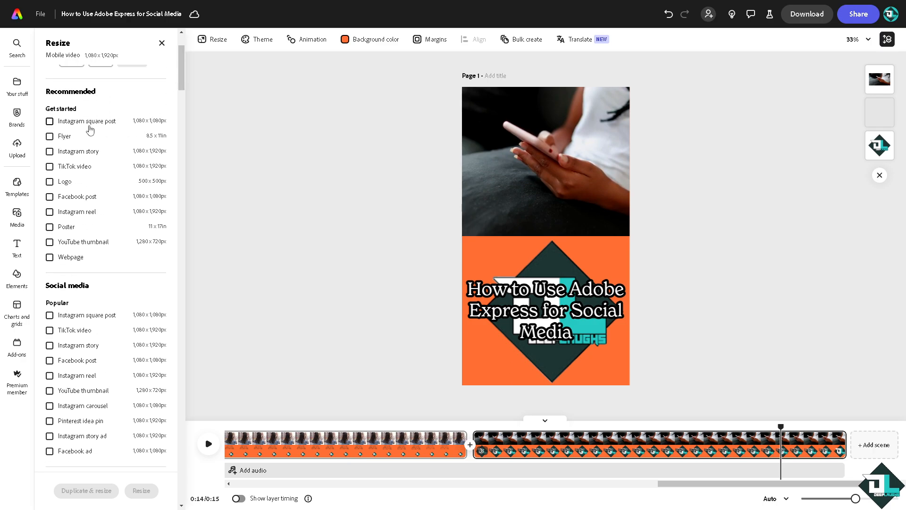
left_click(78, 248)
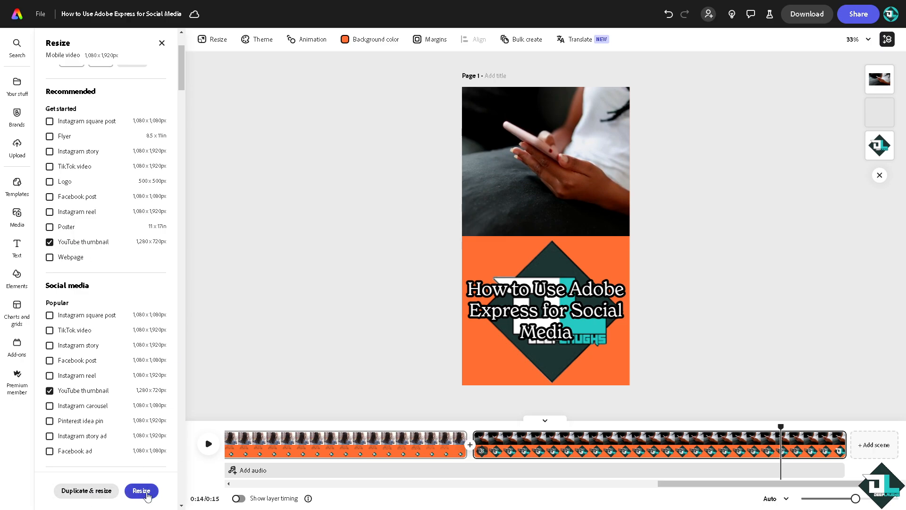
left_click(92, 491)
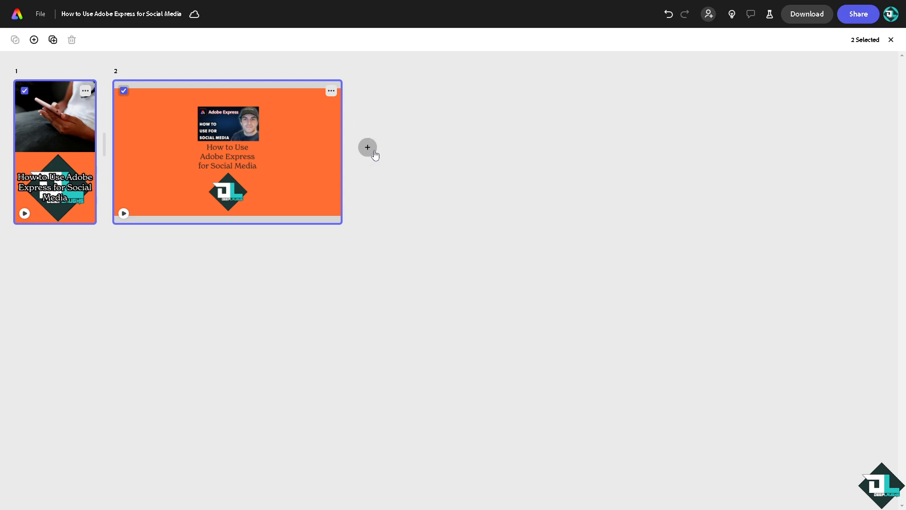
Open the landscape copy on page 2, preview it through to the last scene and restart the playback.
double_click(242, 152)
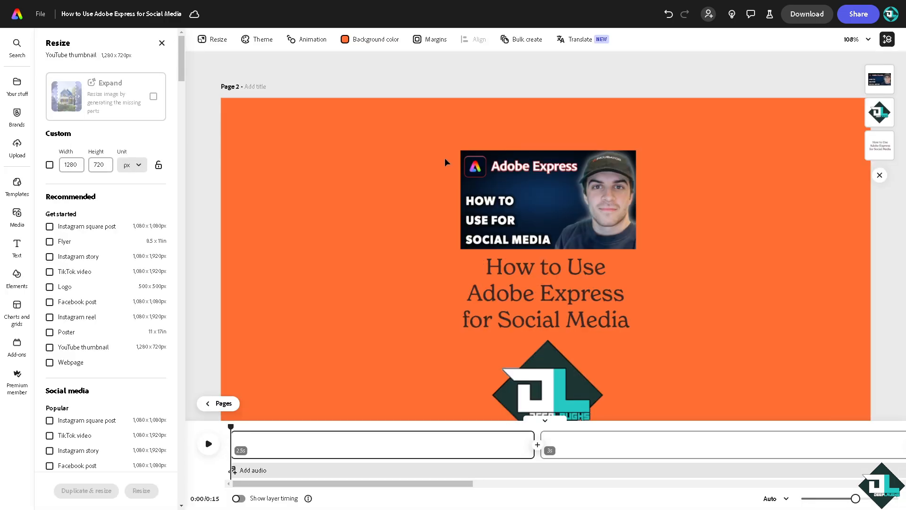
scroll(525, 205, "down", 1)
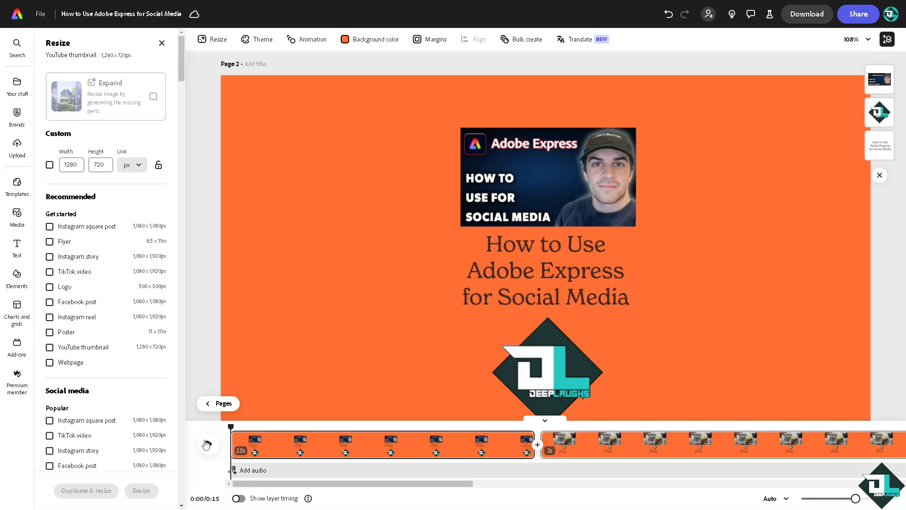
left_click(206, 443)
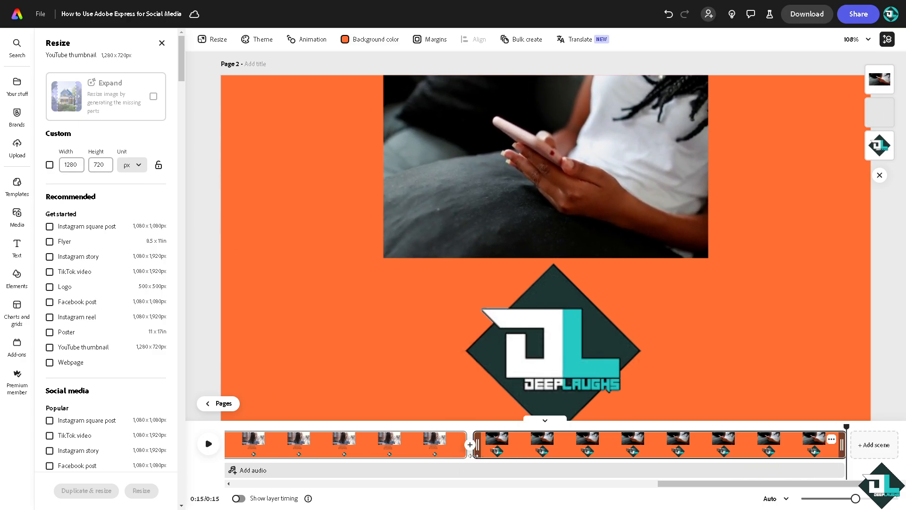
left_click(208, 446)
left_click(209, 443)
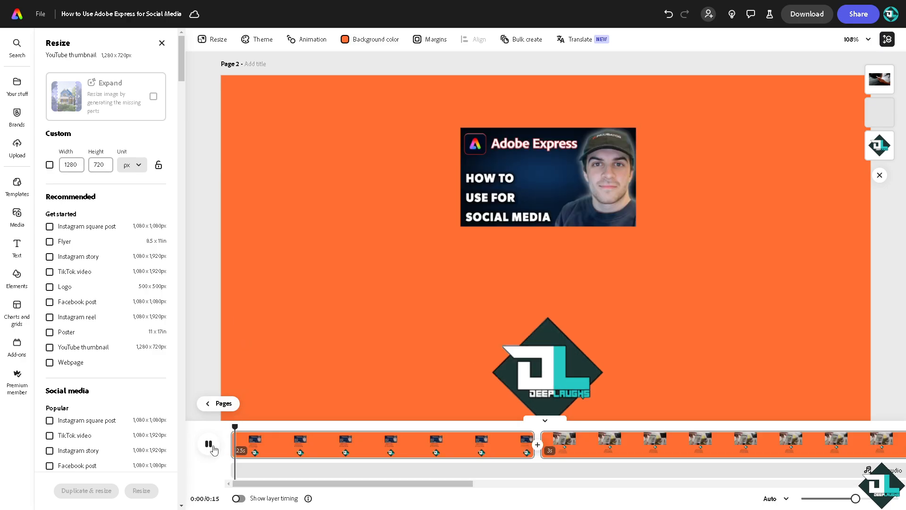
Close the resize and brand options to widen the canvas and resume the preview of page 2.
left_click(162, 43)
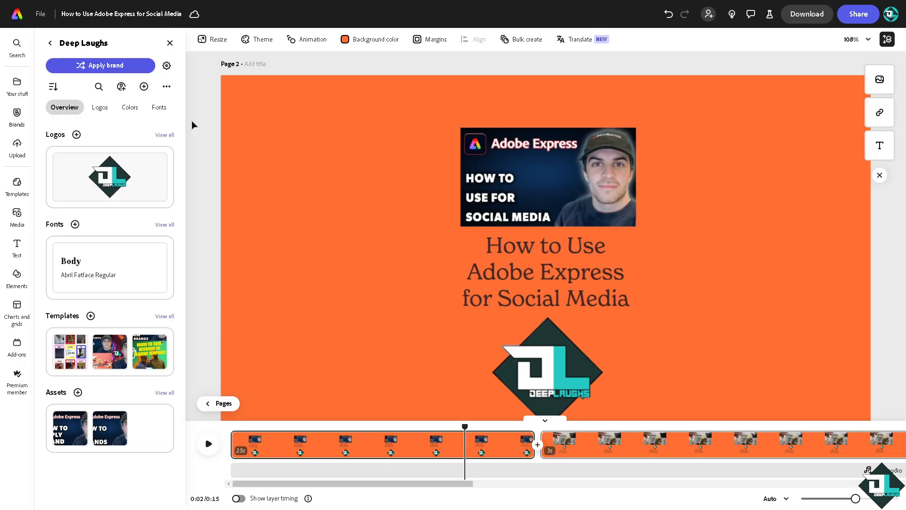
left_click(169, 43)
left_click(57, 445)
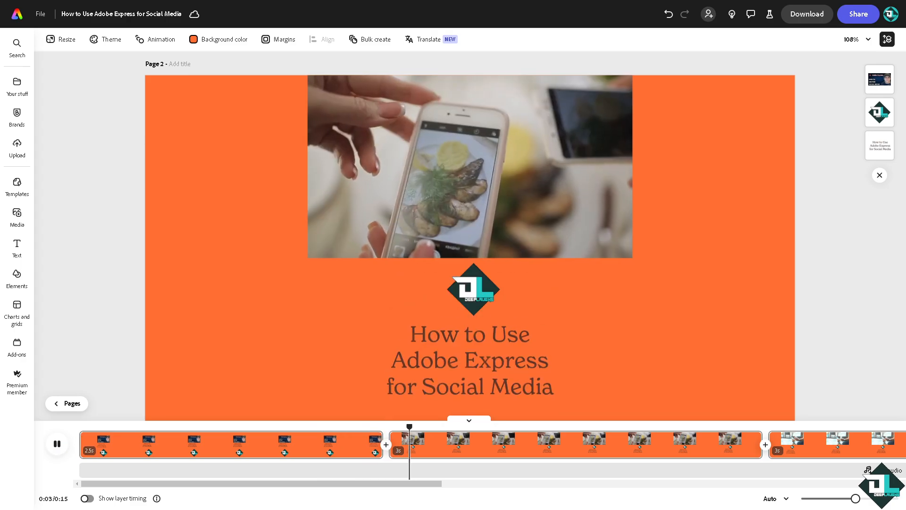